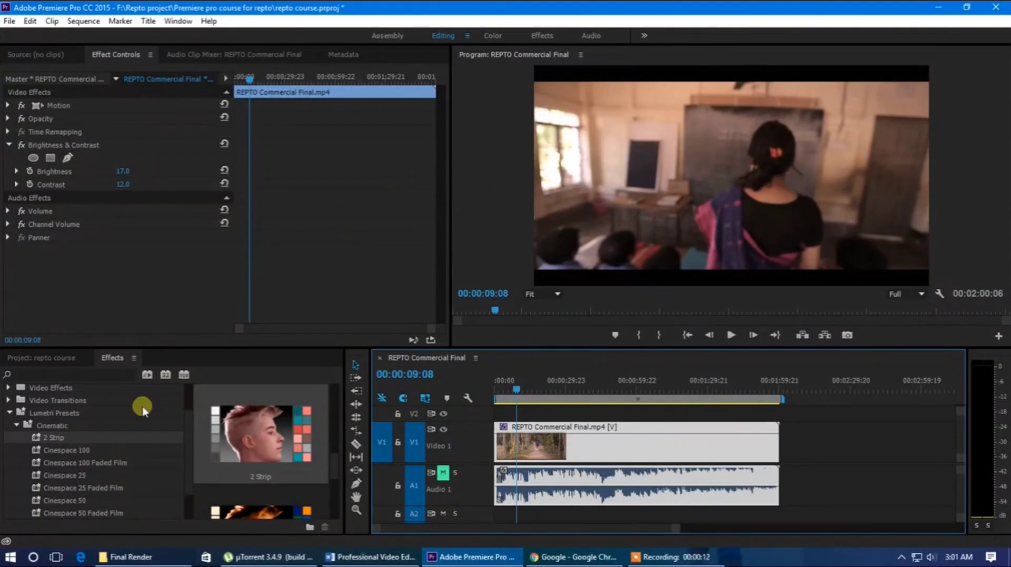
Step: Move the playhead to 00:00:12:00 and look through the Video Effects categories
left_click(9, 413)
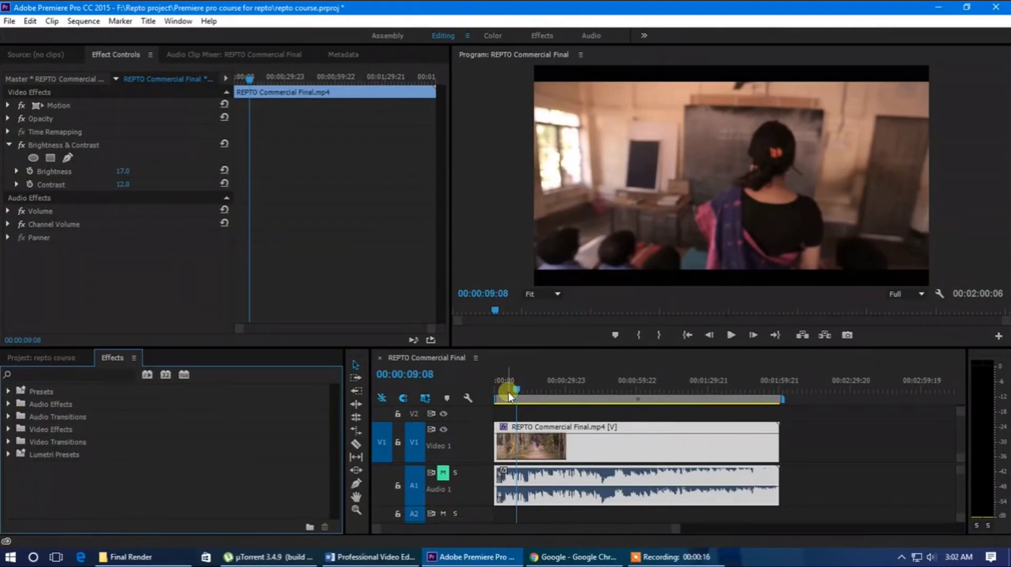
mouse_move(517, 392)
left_mouse_down()
mouse_move(490, 394)
mouse_move(525, 399)
left_mouse_up()
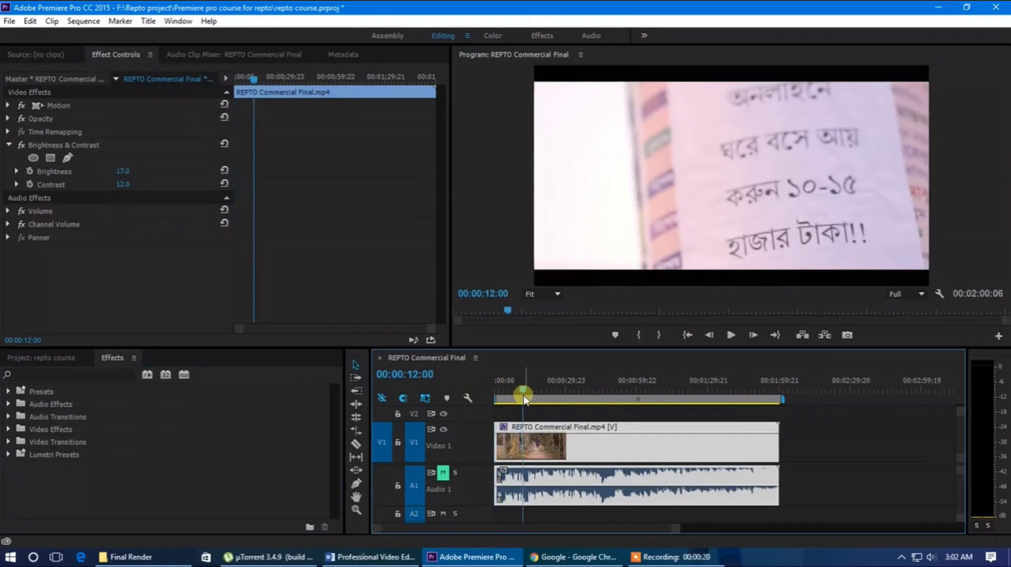
left_click(8, 429)
scroll(84, 450, "down", 1)
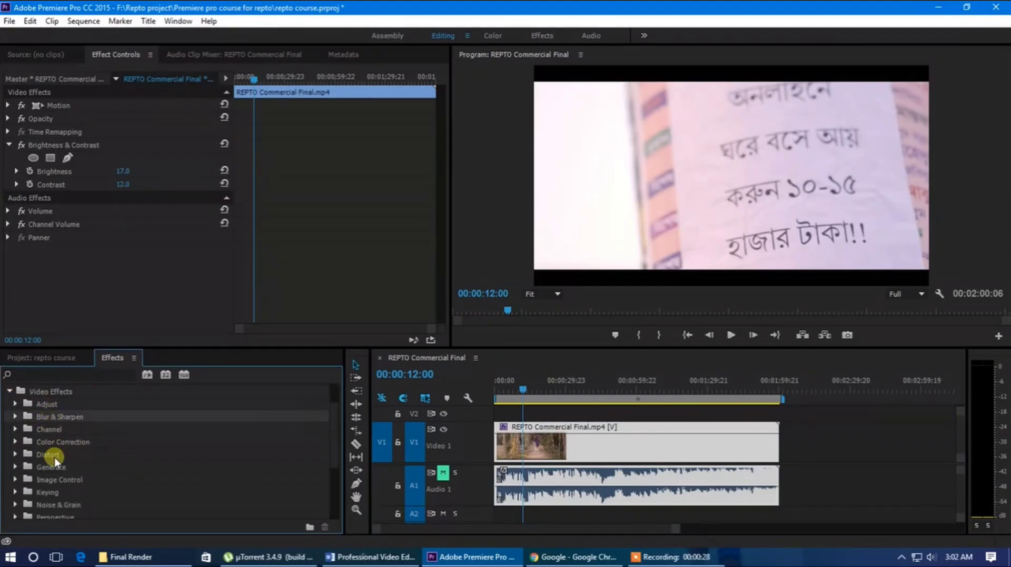
left_click(10, 392)
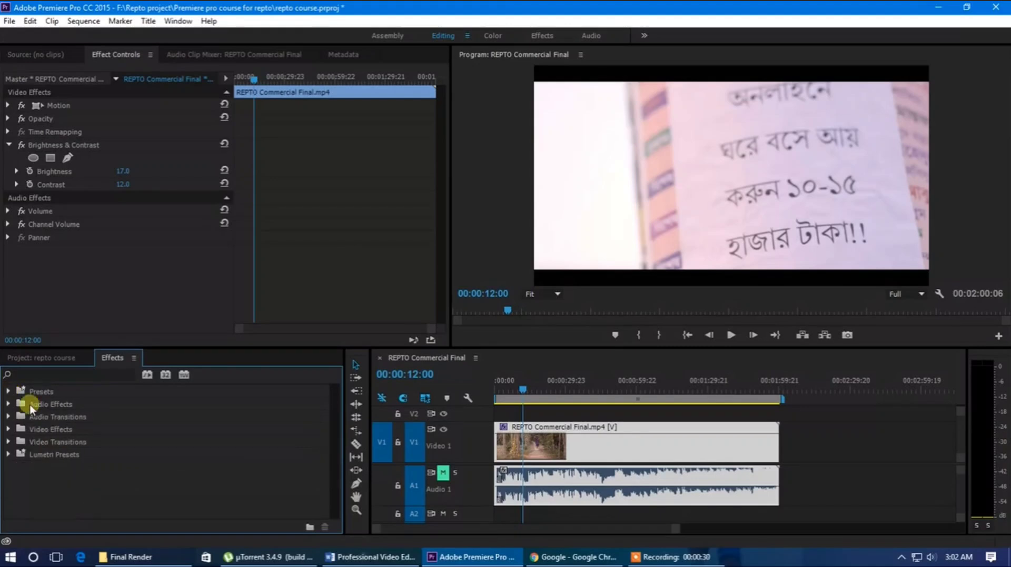
Step: Reduce the heights of the Video 1 and Audio 1 tracks in the timeline
left_click(537, 427)
left_click_drag(476, 469, 488, 480)
scroll(476, 463, "down", 2, "alt")
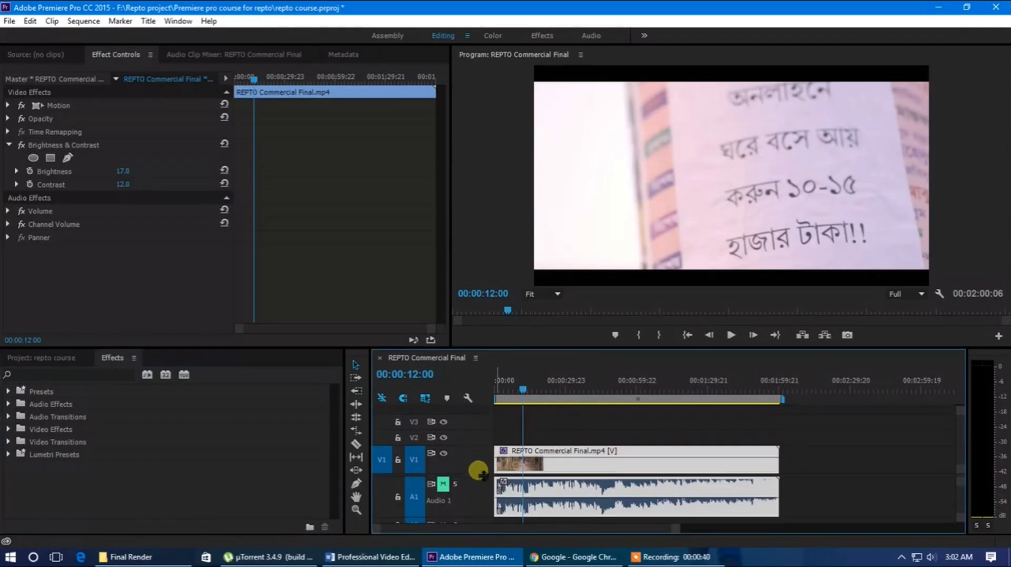
scroll(479, 483, "down", 3, "alt")
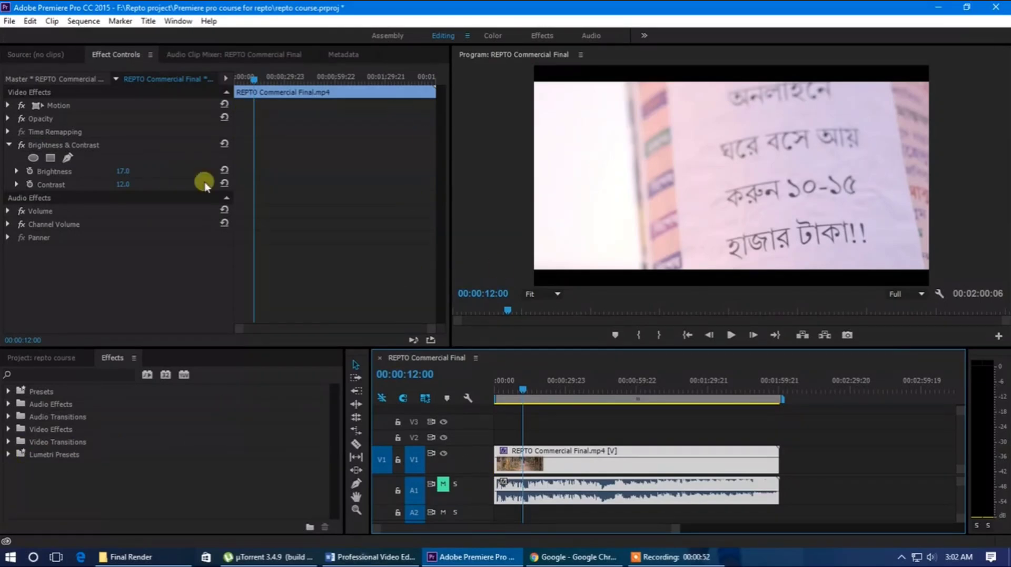
Step: List the Lumetri Presets categories with Cinematic collapsed, and give the effects and timeline area more height
left_click(9, 454)
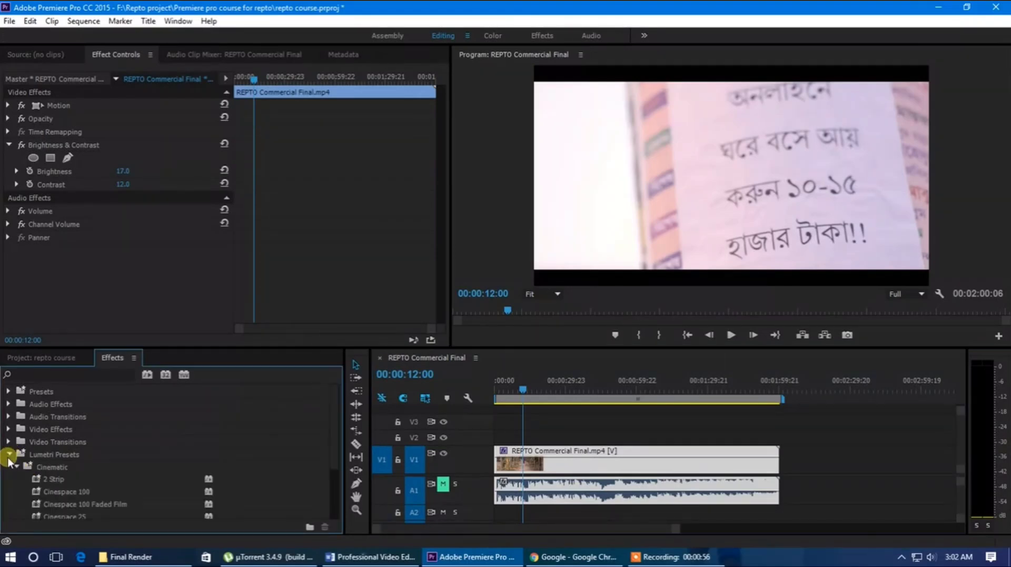
scroll(158, 466, "down", 3)
left_click(17, 404)
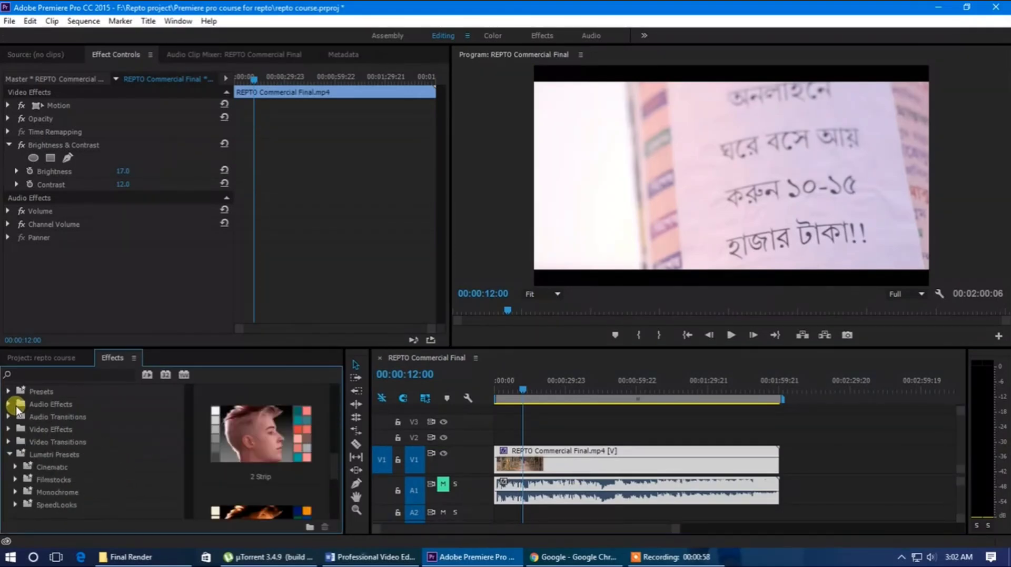
left_click(62, 455)
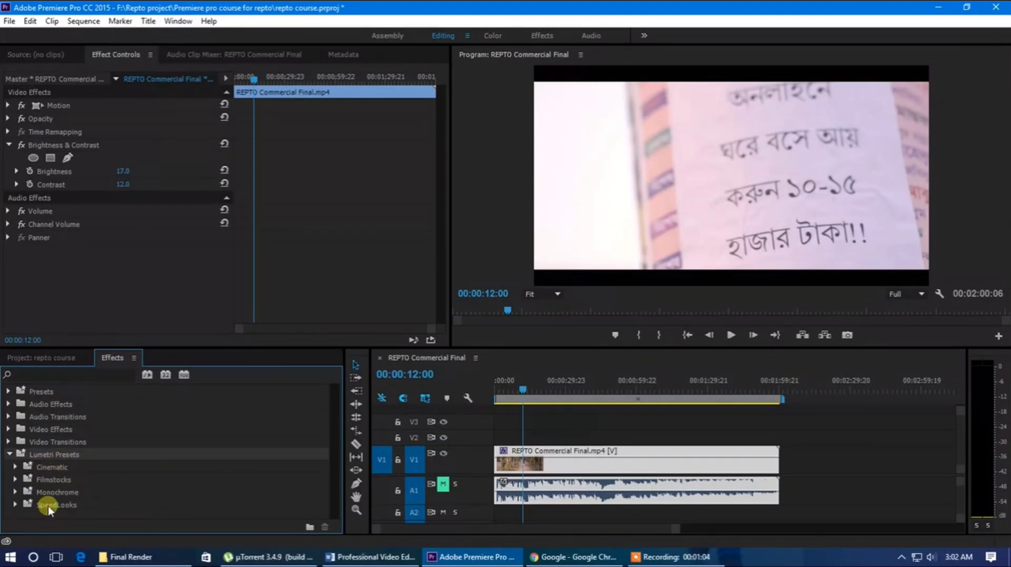
left_click(265, 346)
left_click_drag(262, 349, 266, 310)
Step: Expand the Cinematic Lumetri presets and browse their preview thumbnails as far as Cinespace 100
left_click(50, 430)
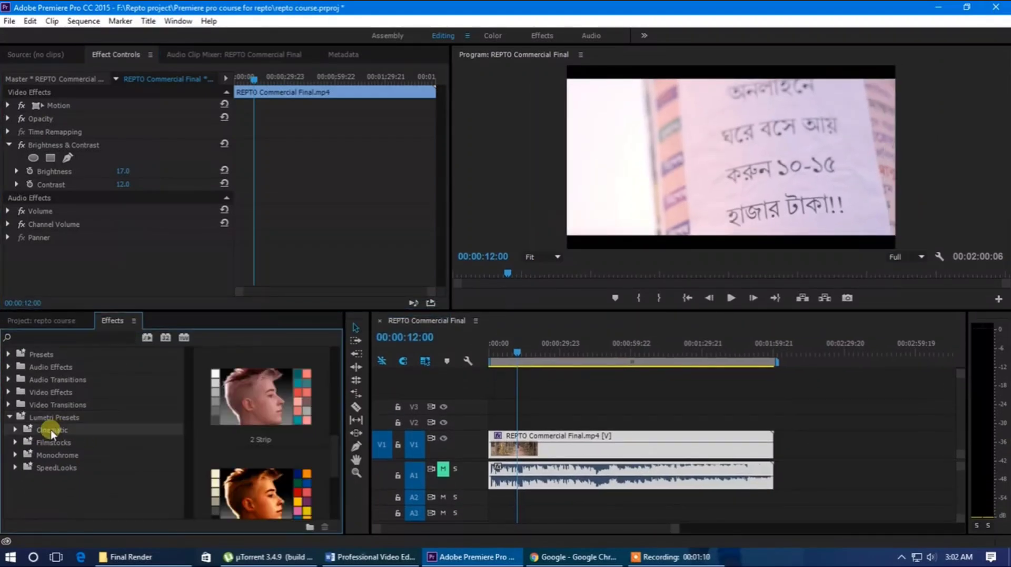
left_click(15, 430)
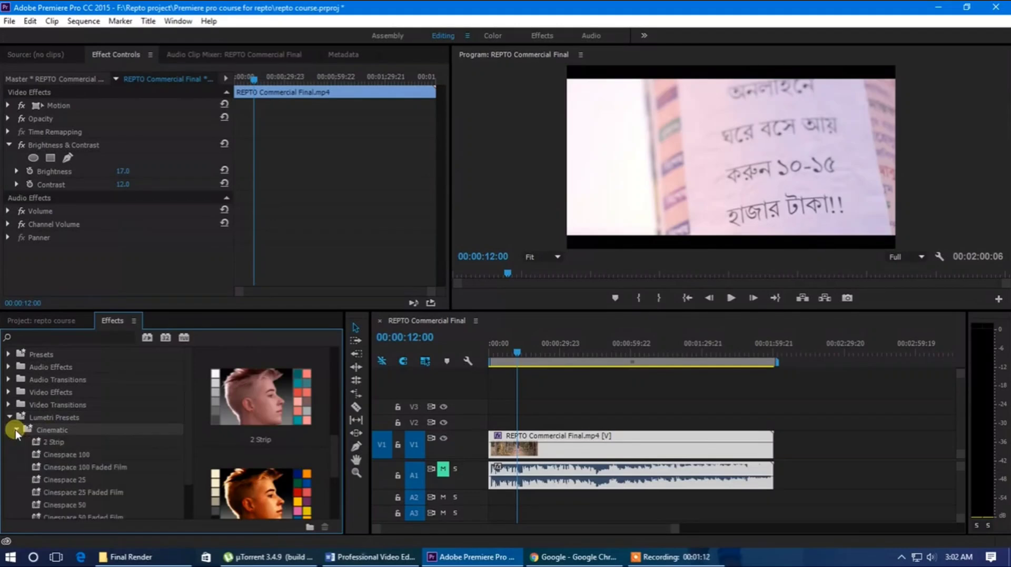
scroll(71, 444, "down", 1)
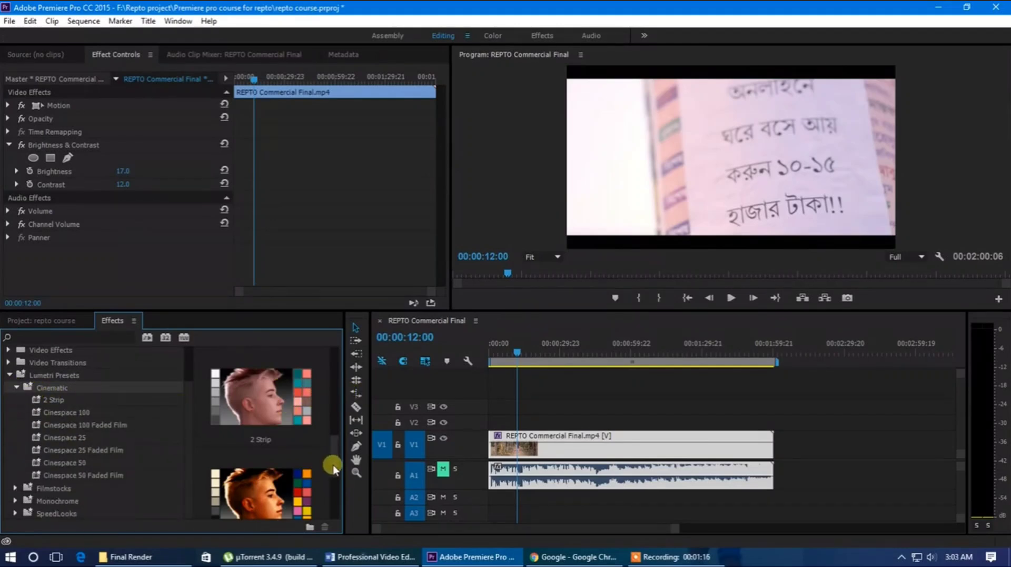
left_click_drag(333, 467, 334, 384)
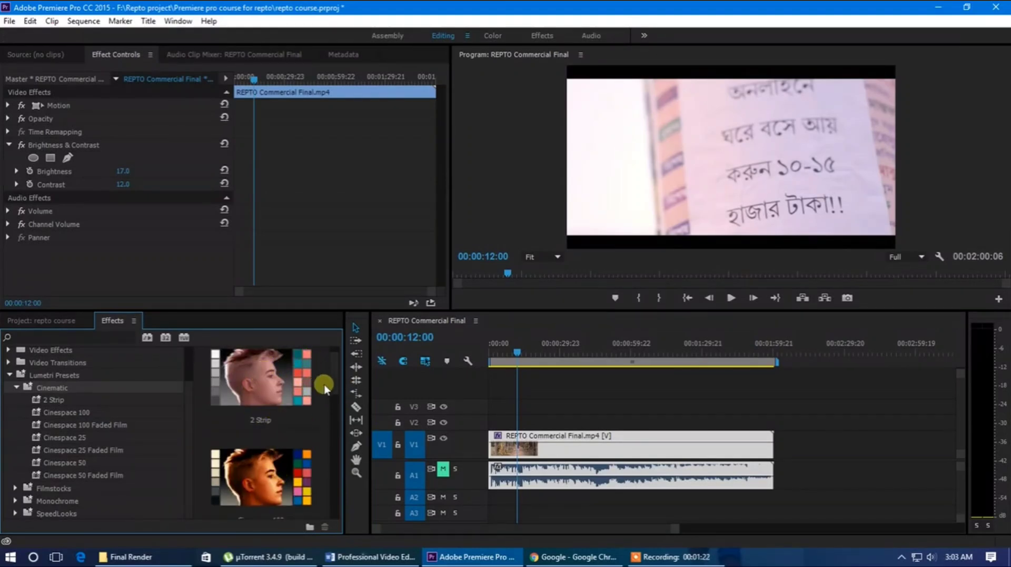
mouse_move(337, 380)
left_mouse_down()
mouse_move(338, 506)
mouse_move(343, 389)
left_mouse_up()
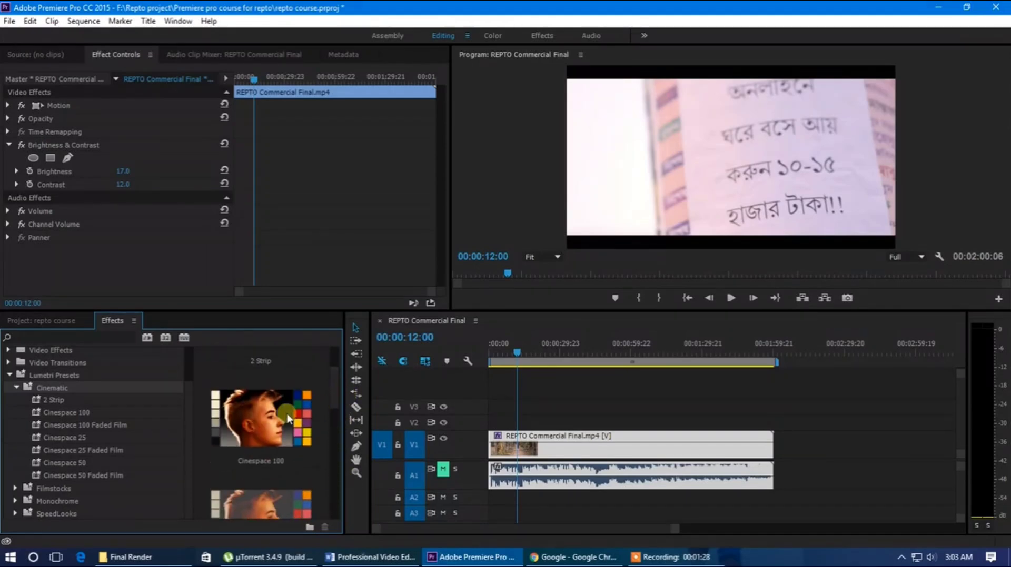
Step: Apply the Cinespace 100 preset to the REPTO Commercial Final.mp4 clip on Video 1
left_click(251, 418)
left_click_drag(251, 419, 502, 449)
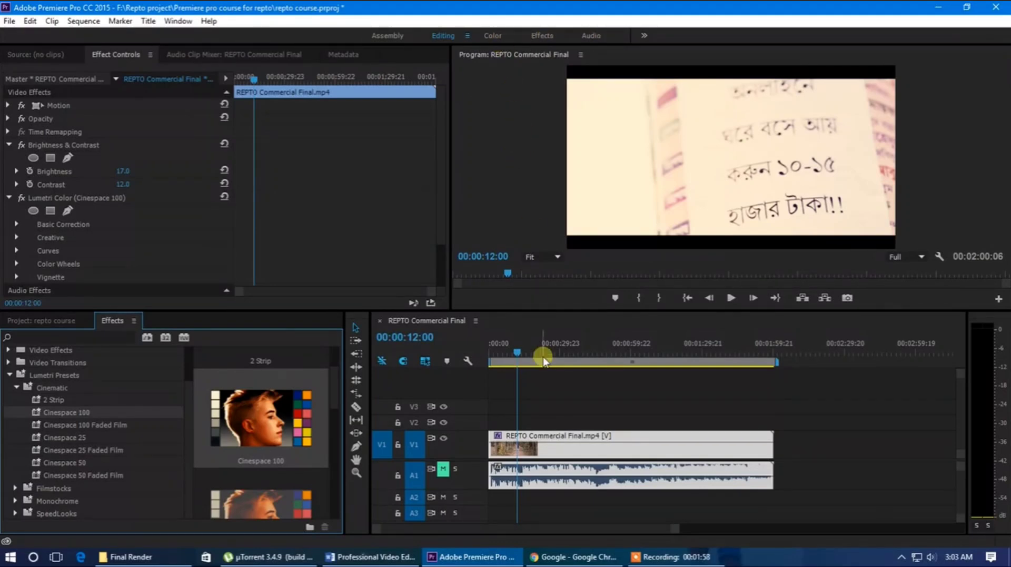
left_click(544, 456)
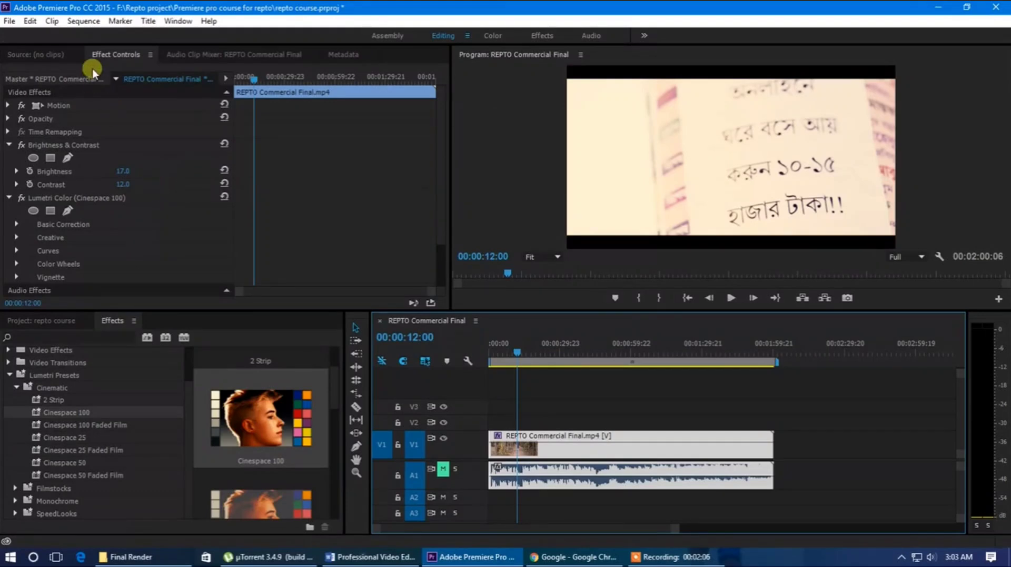
Step: Examine the Basic Correction and Creative settings of the clip's Lumetri Color effect, and collapse both sections again
scroll(158, 174, "down", 2)
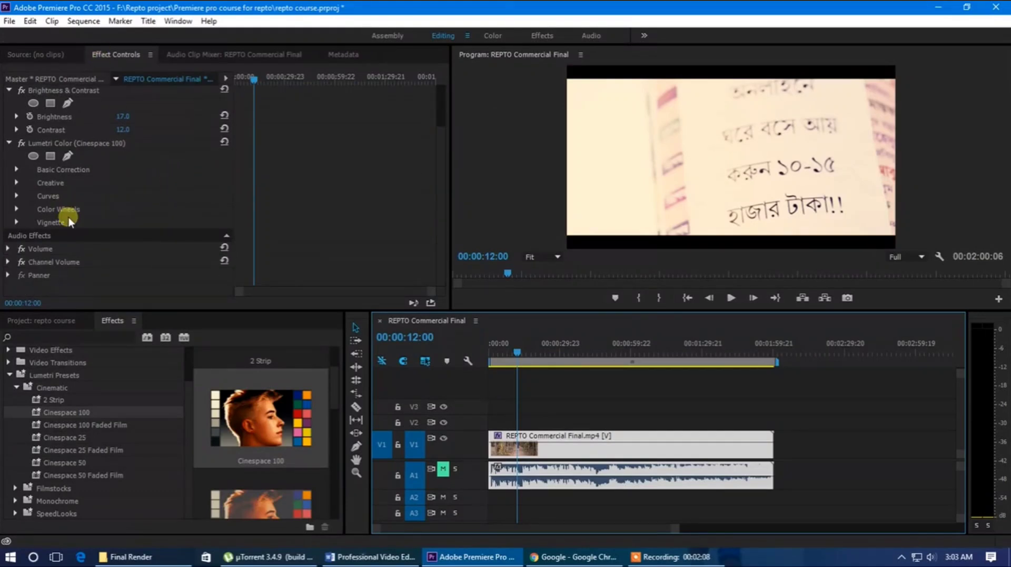
left_click(17, 169)
scroll(28, 187, "down", 4)
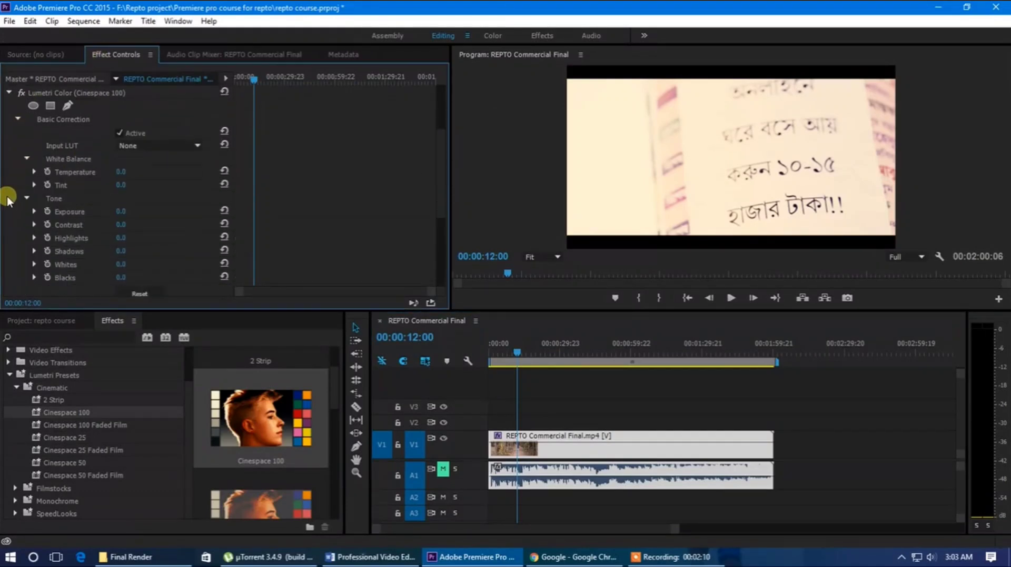
left_click(17, 217)
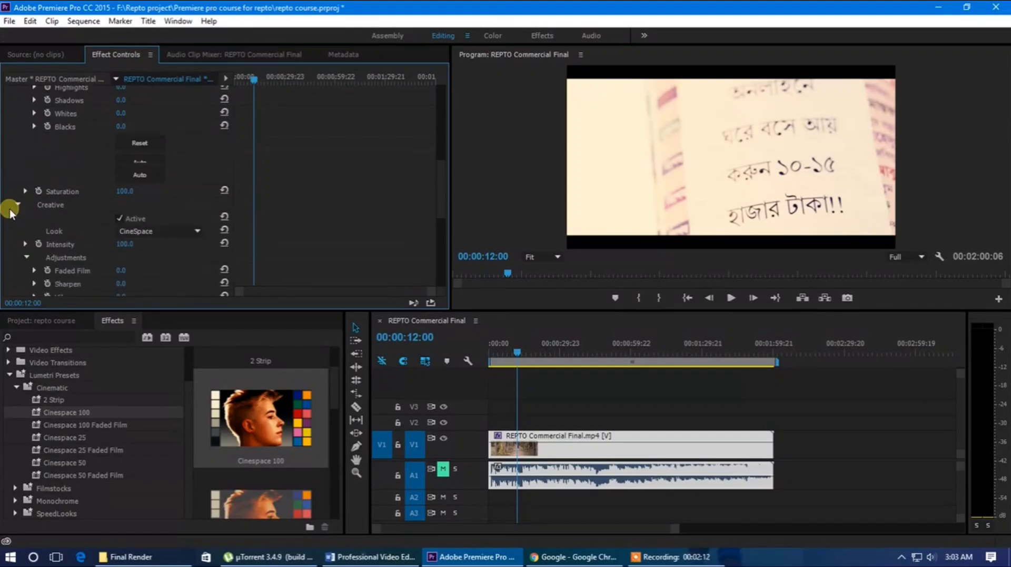
scroll(10, 210, "down", 2)
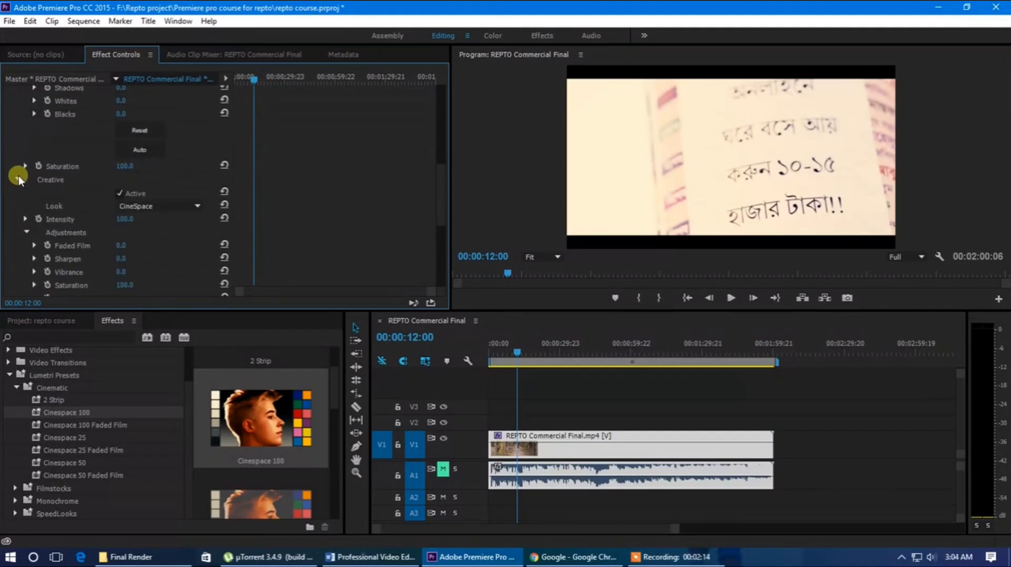
left_click(18, 179)
scroll(15, 184, "up", 4)
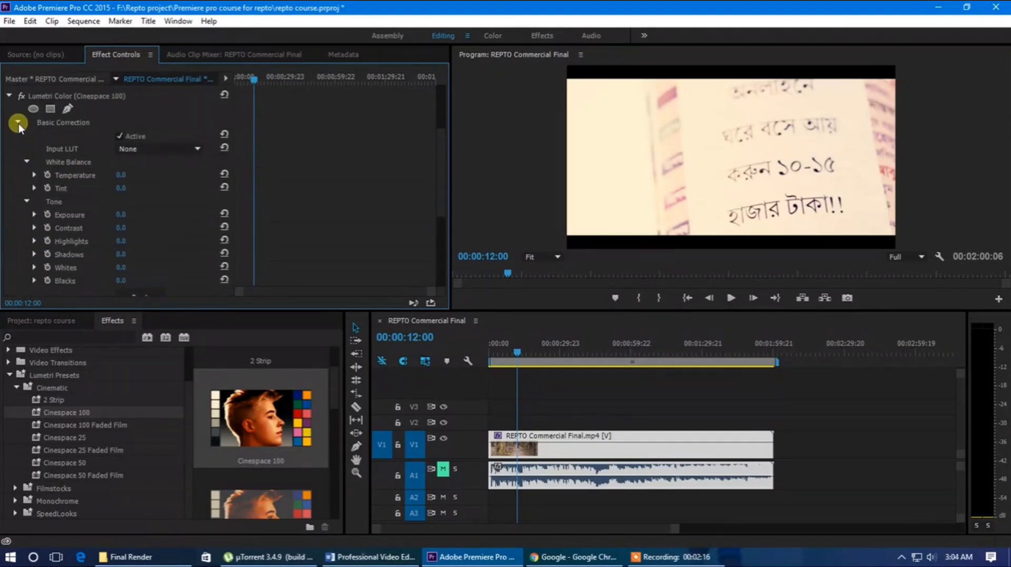
left_click(18, 123)
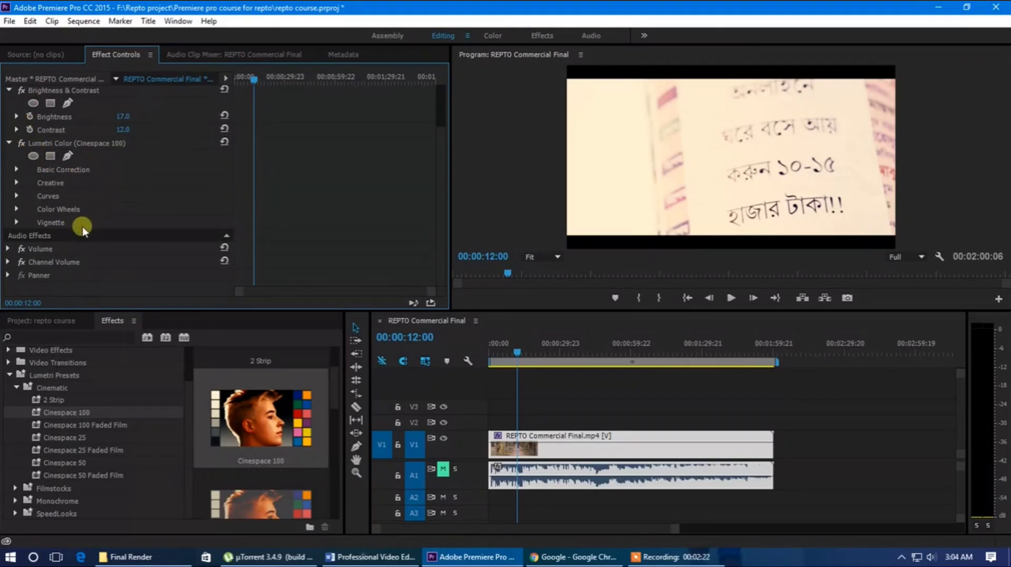
scroll(128, 270, "up", 4)
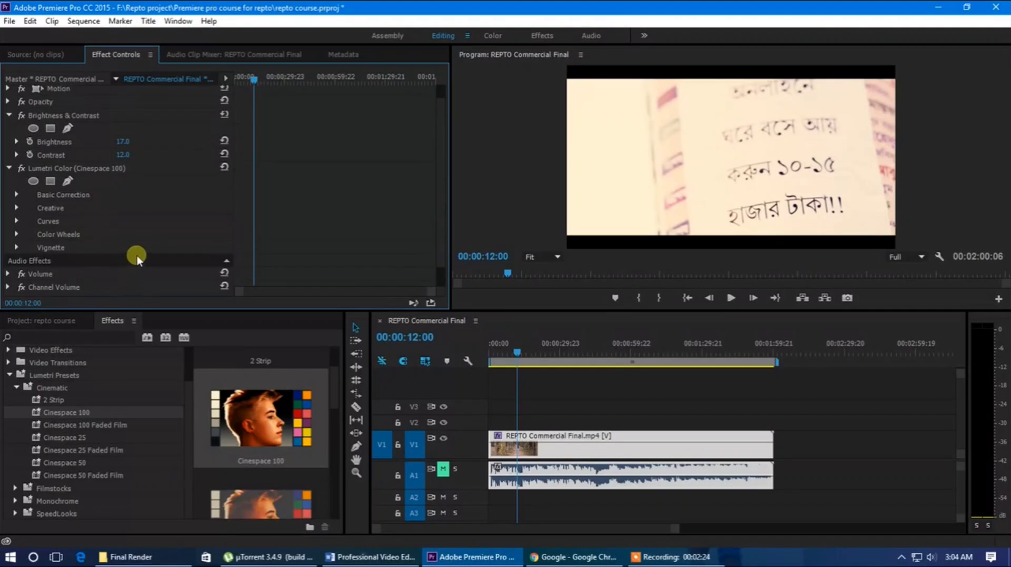
Step: Switch to the Color workspace and delete the Lumetri Color (Cinespace 100) effect from the clip
left_click(493, 35)
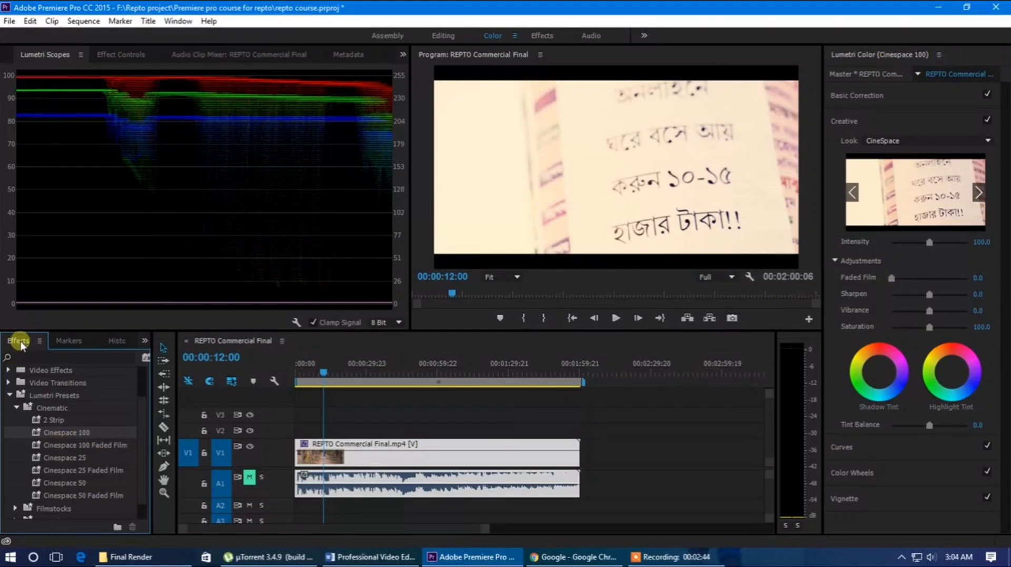
left_click(52, 420)
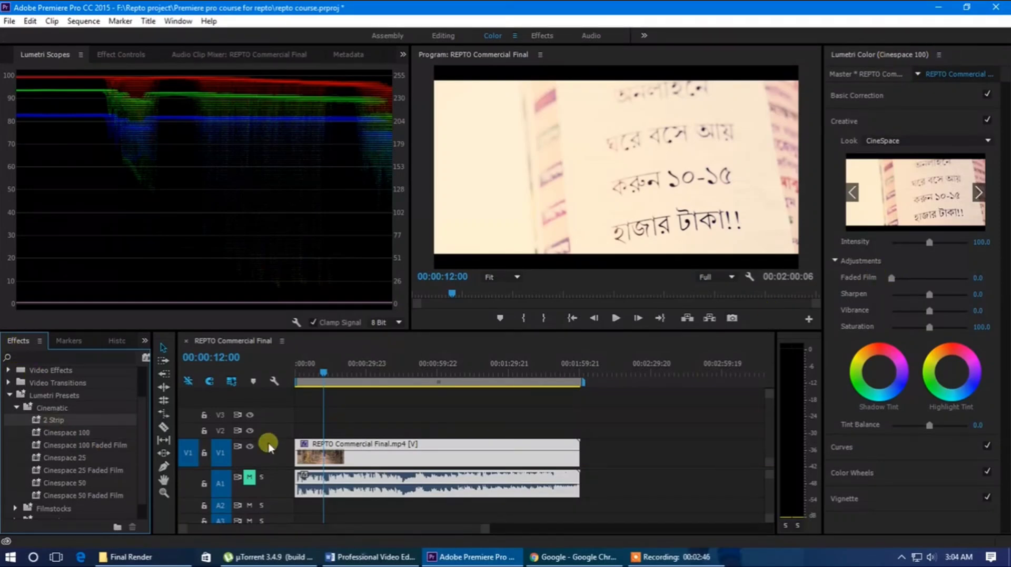
left_click(364, 463)
left_click(120, 55)
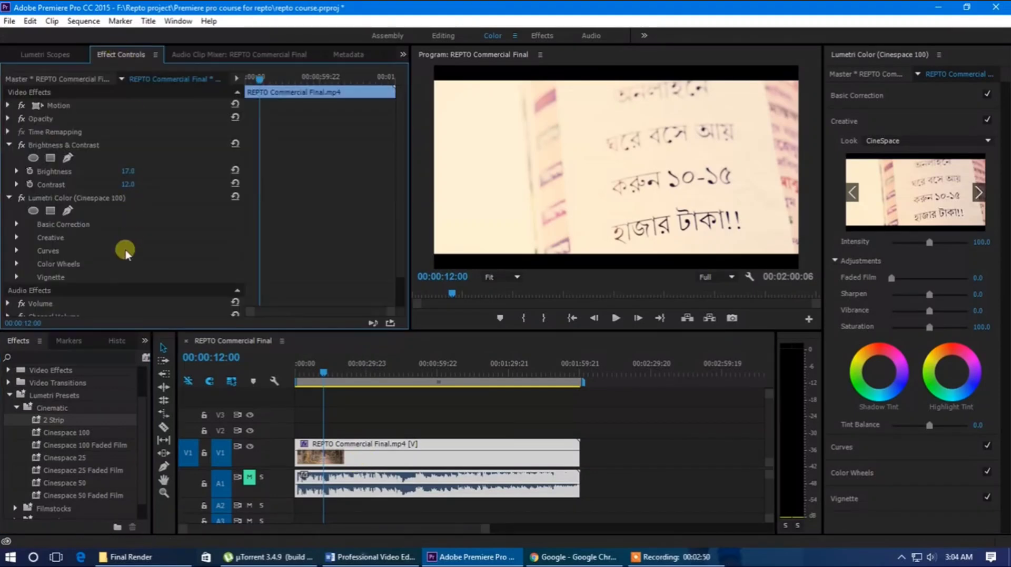
left_click(72, 197)
key("Delete")
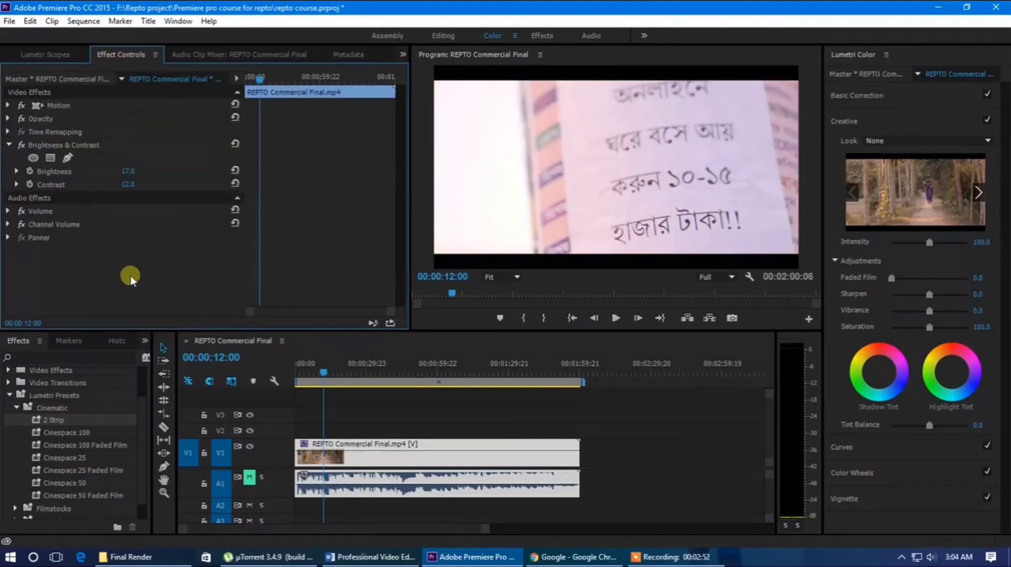
Step: Preview the Creative looks for the selected clip in Lumetri Color, cycling from None through to Clean Punch LDR
left_click(557, 418)
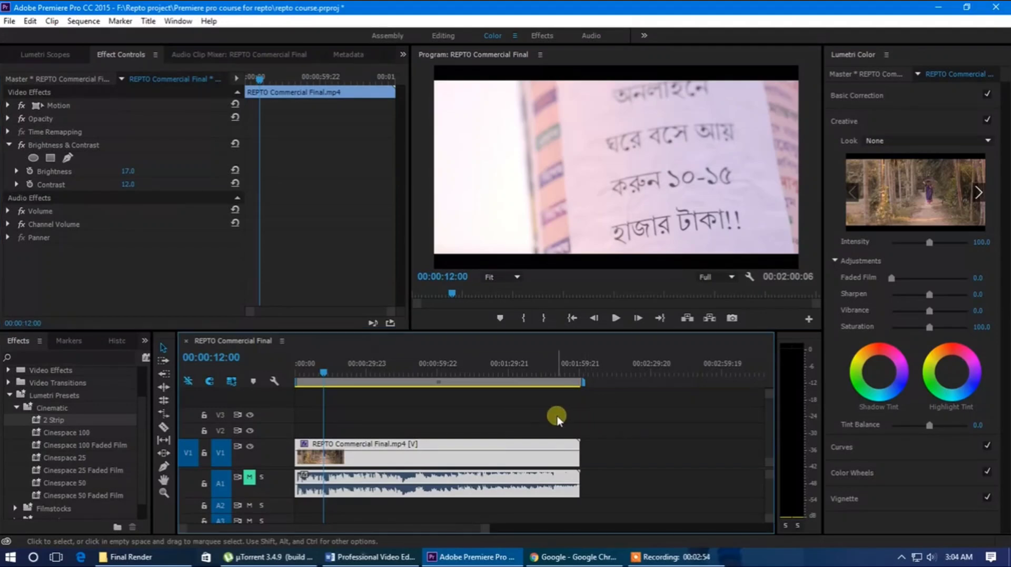
left_click(490, 447)
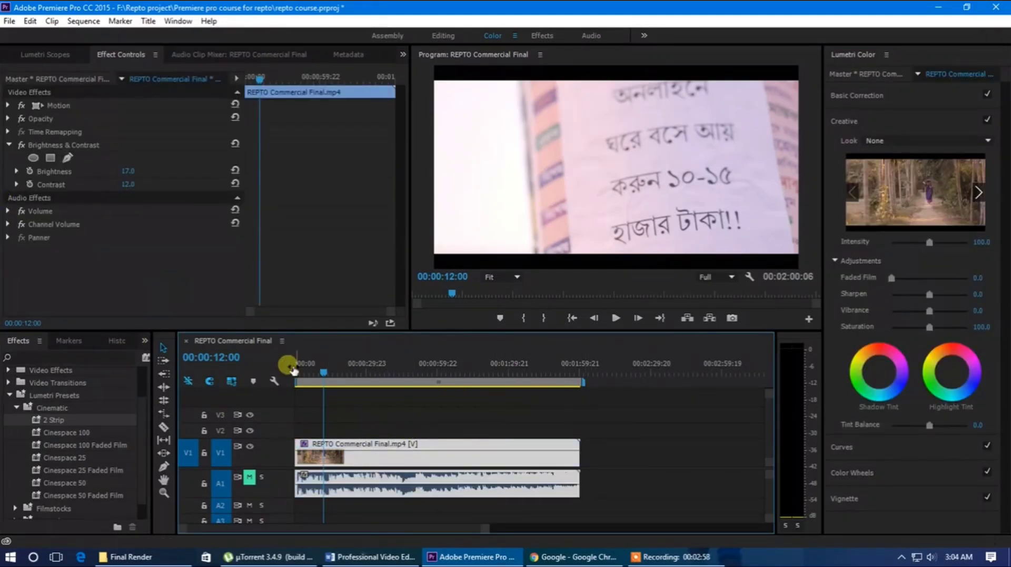
left_click_drag(313, 373, 323, 374)
left_click(858, 55)
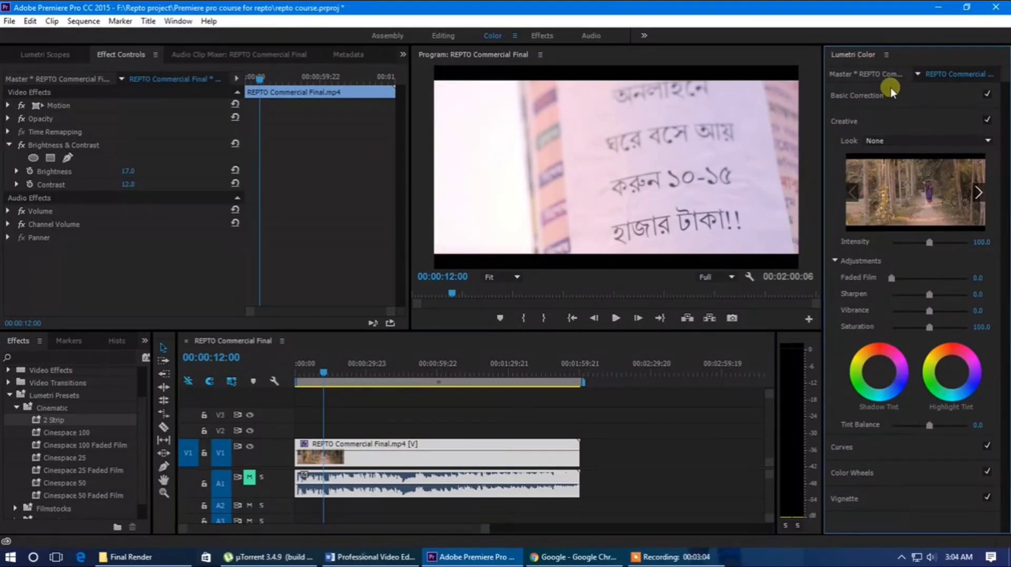
left_click(978, 193)
left_click(978, 194)
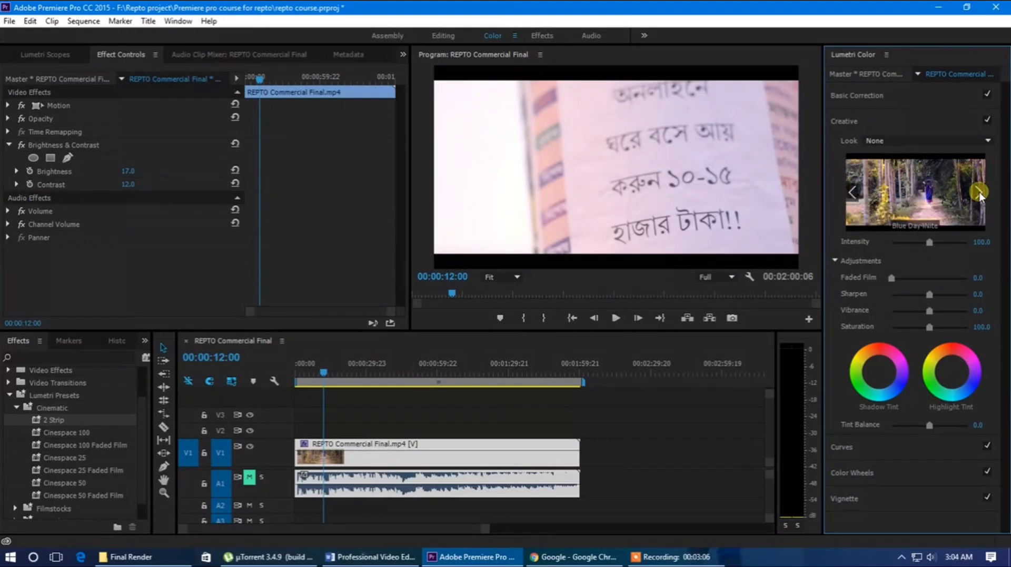
left_click(979, 195)
left_click(980, 195)
left_click(980, 193)
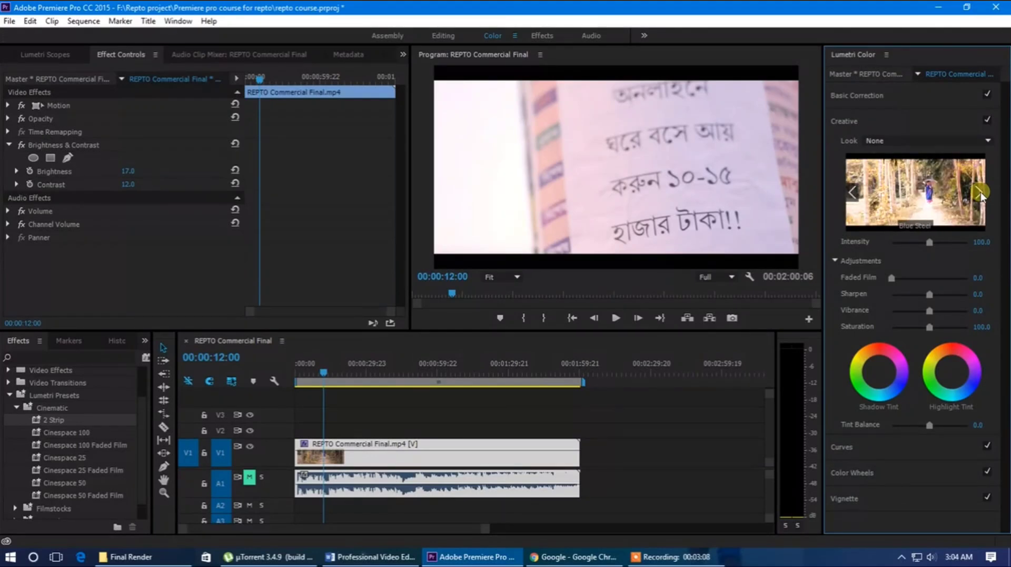
left_click(980, 192)
left_click(980, 192)
left_click(980, 192)
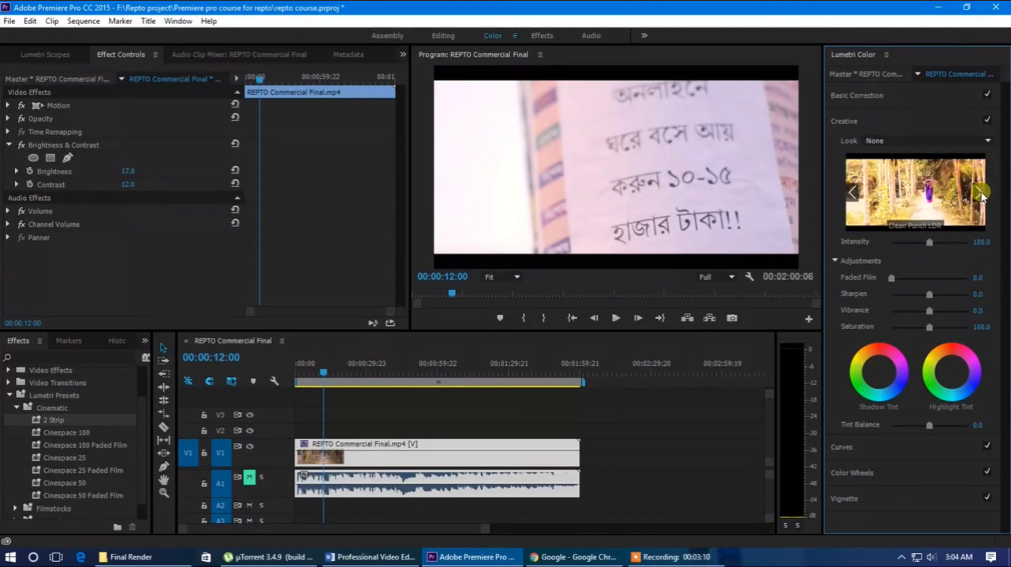
Step: Apply the Fuji Eterna 250D Fuji 3510 (by Adobe) Filmstocks preset to the REPTO Commercial Final.mp4 clip on Video 1
scroll(74, 467, "down", 2)
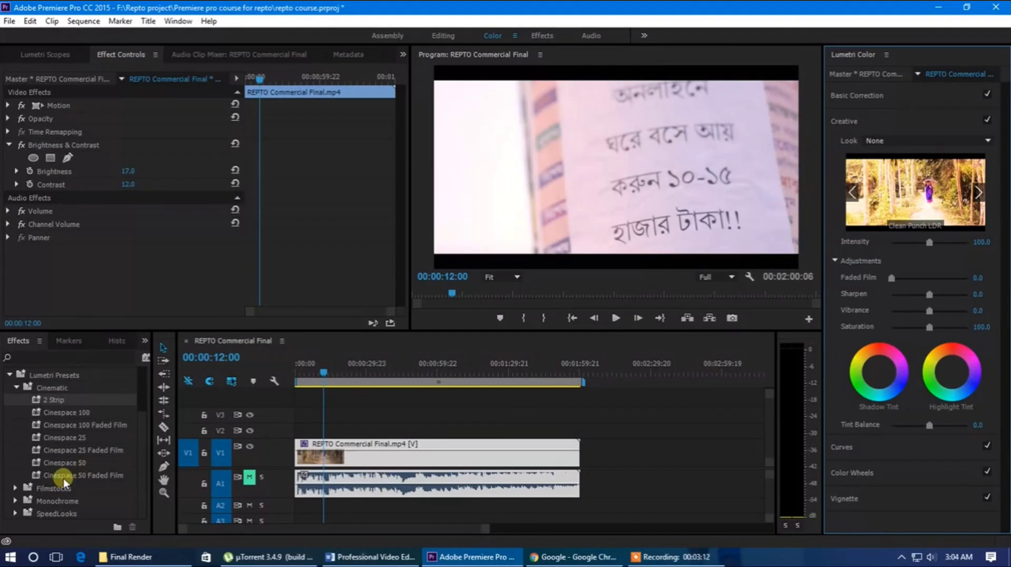
left_click(15, 489)
scroll(53, 479, "down", 3)
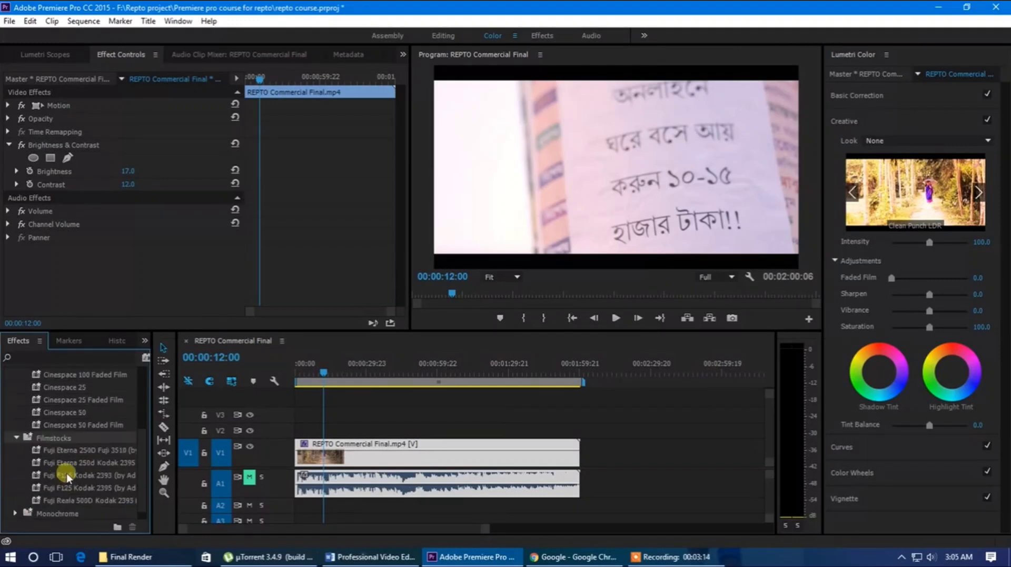
left_click_drag(68, 451, 367, 463)
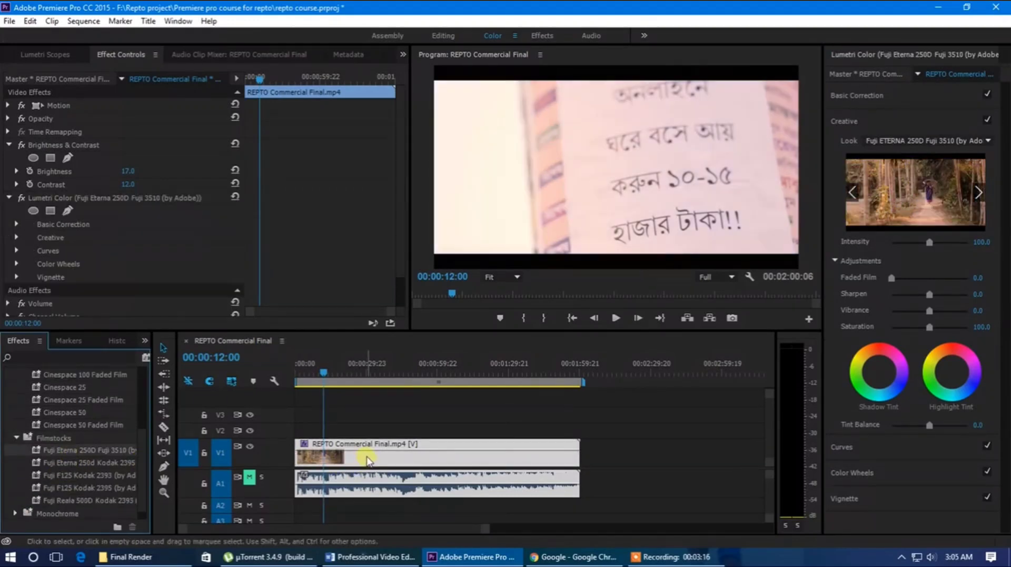
scroll(105, 195, "down", 1)
scroll(101, 188, "up", 1)
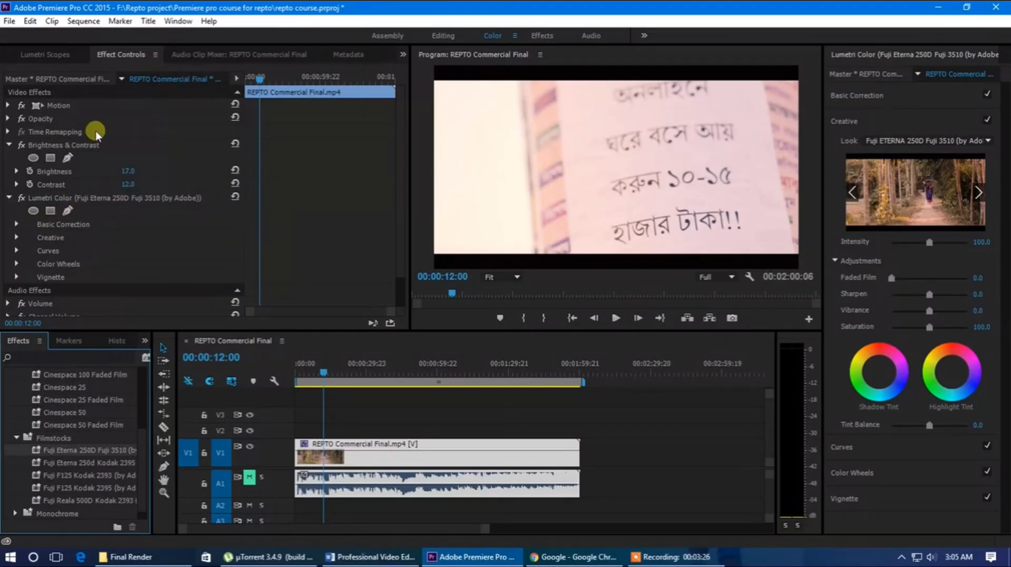
scroll(92, 287, "down", 1)
scroll(97, 290, "up", 1)
Step: Widen the Lumetri Color panel and enlarge the Program Monitor in the workspace
left_click_drag(822, 260, 757, 260)
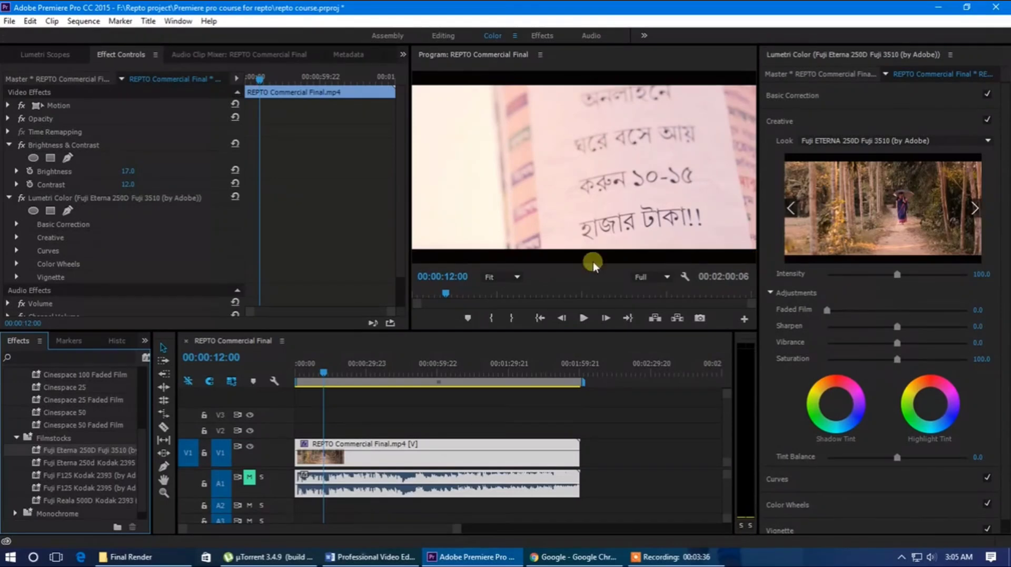
left_click_drag(414, 259, 338, 263)
left_click_drag(570, 327, 565, 376)
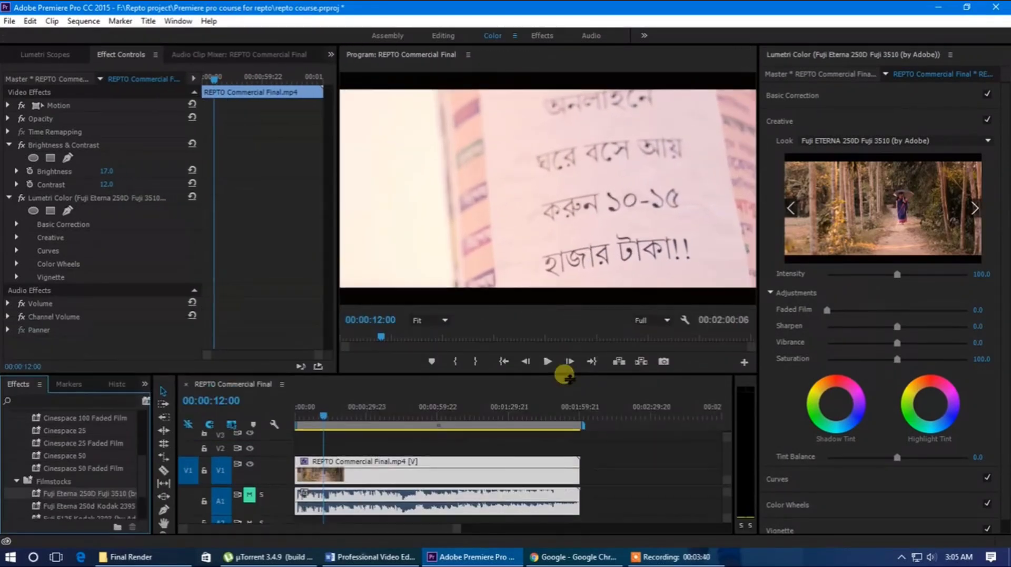
Step: Browse the Creative looks back to Blue Moon, move the playhead to 00:00:03:05, and apply Blue Moon to the clip
left_click(791, 209)
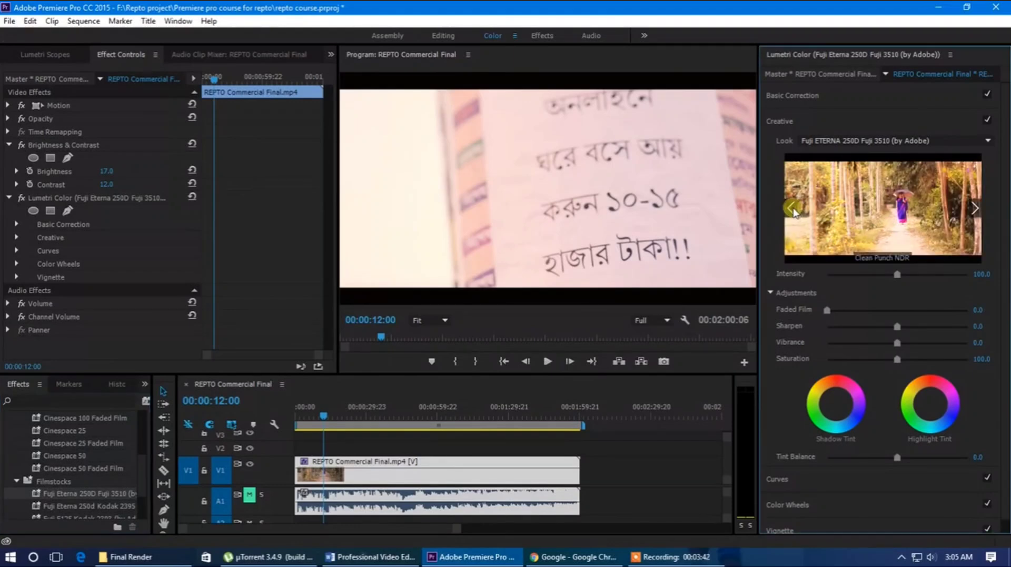
left_click(790, 210)
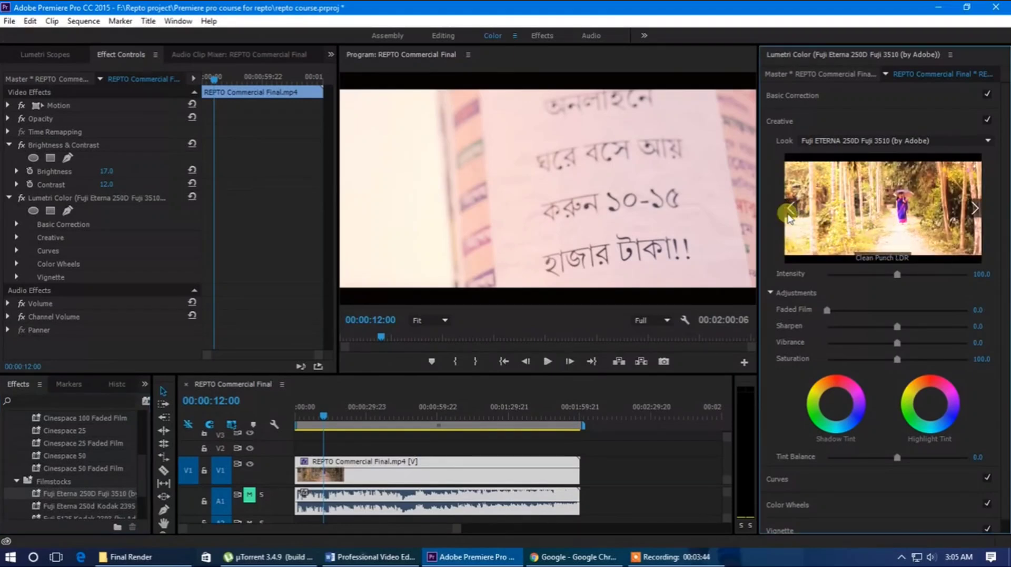
left_click(790, 209)
left_click(789, 210)
left_click(789, 211)
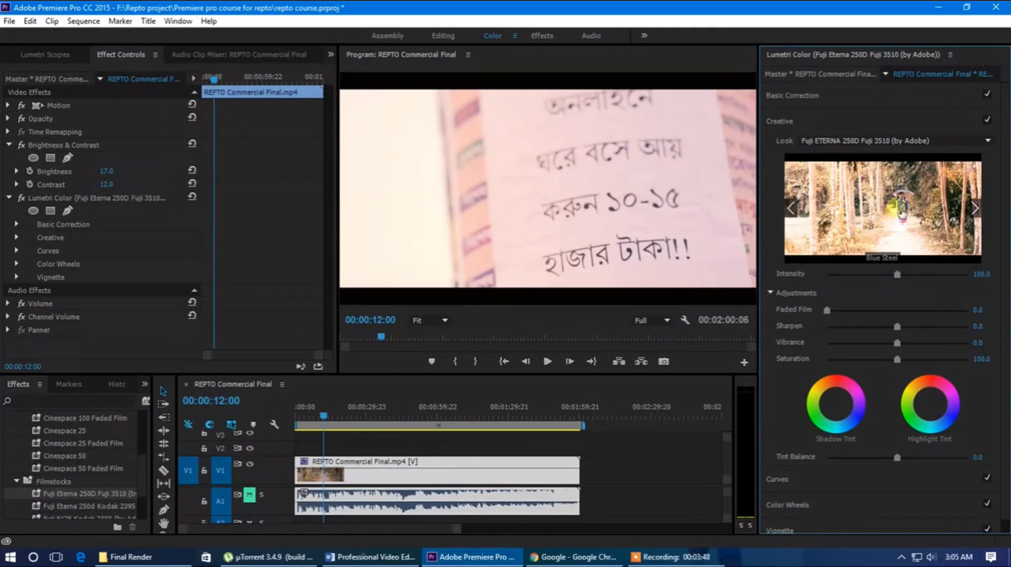
left_click(790, 211)
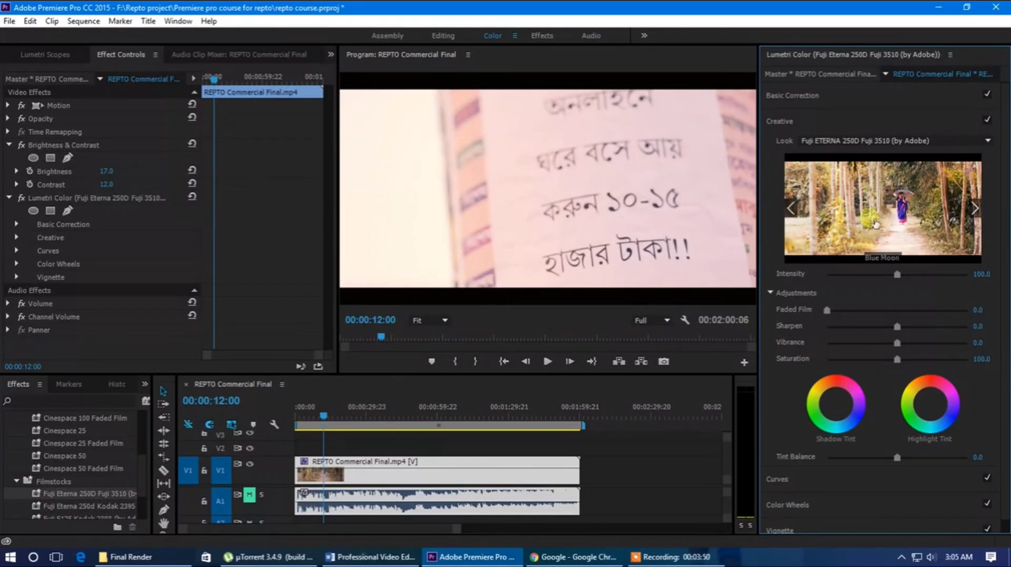
left_click_drag(317, 419, 303, 421)
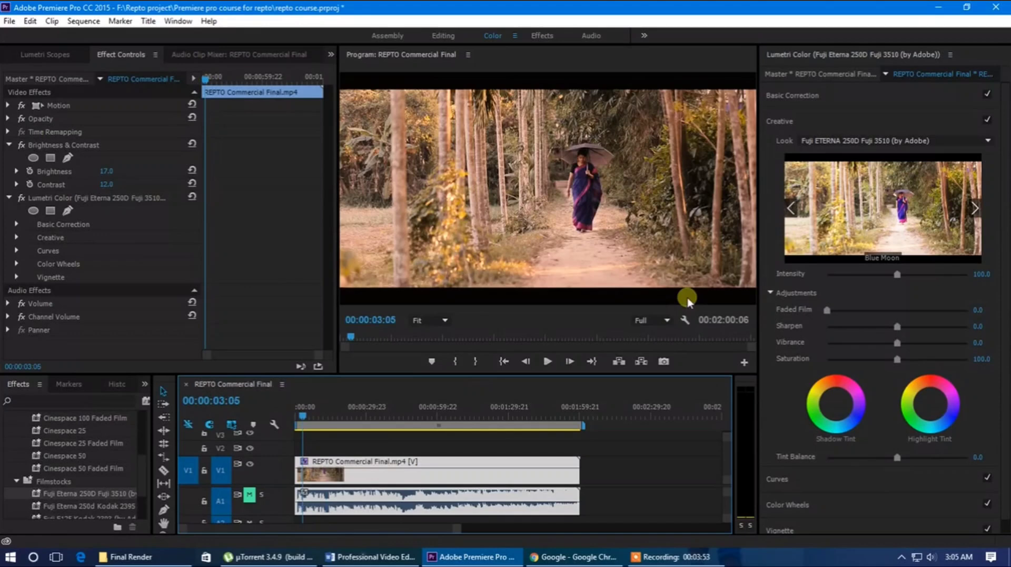
left_click(868, 160)
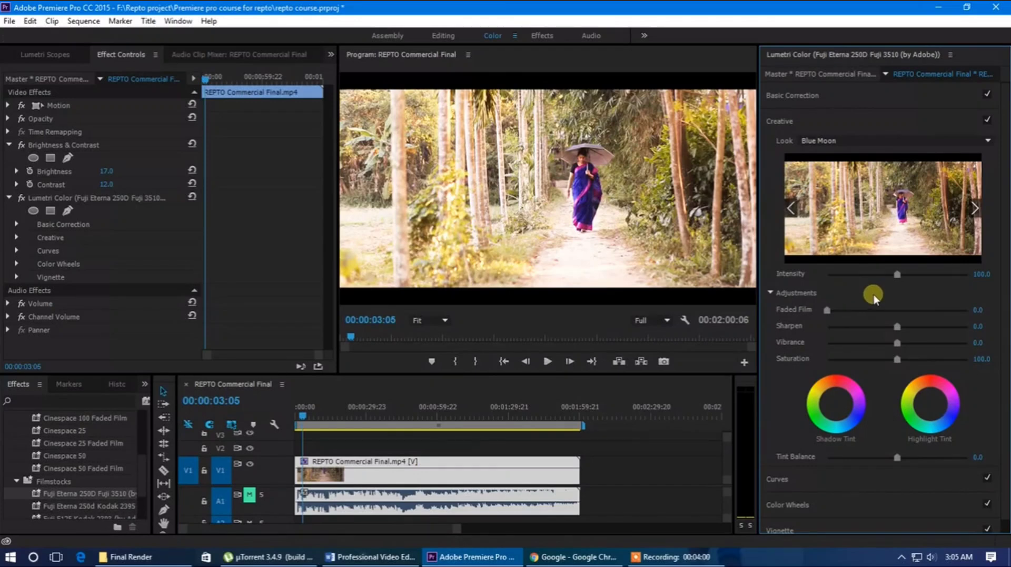
Step: Apply the Blue Steel look to the clip with Intensity 107.2 and Faded Film 29.3
left_click(961, 216)
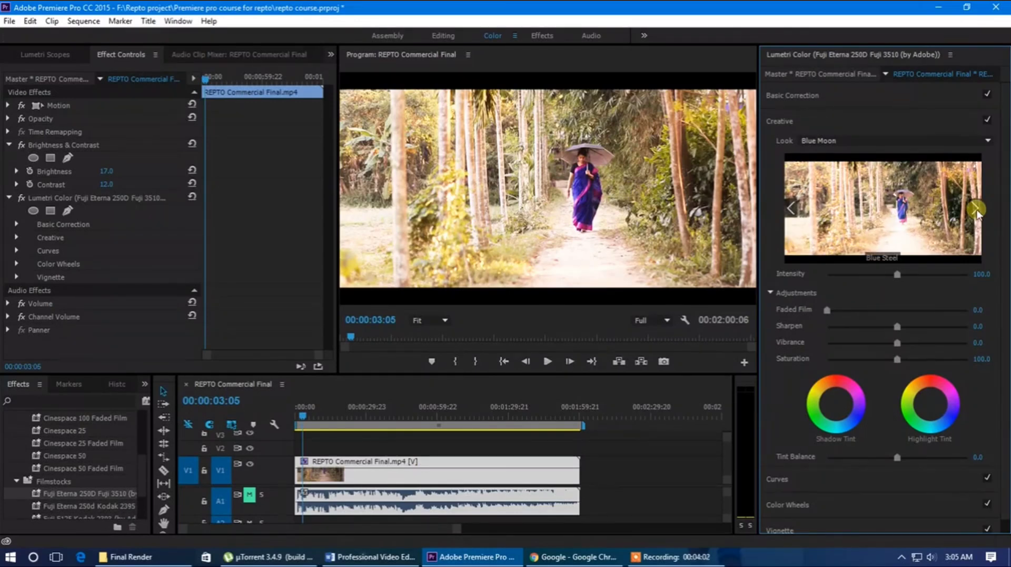
left_click(899, 208)
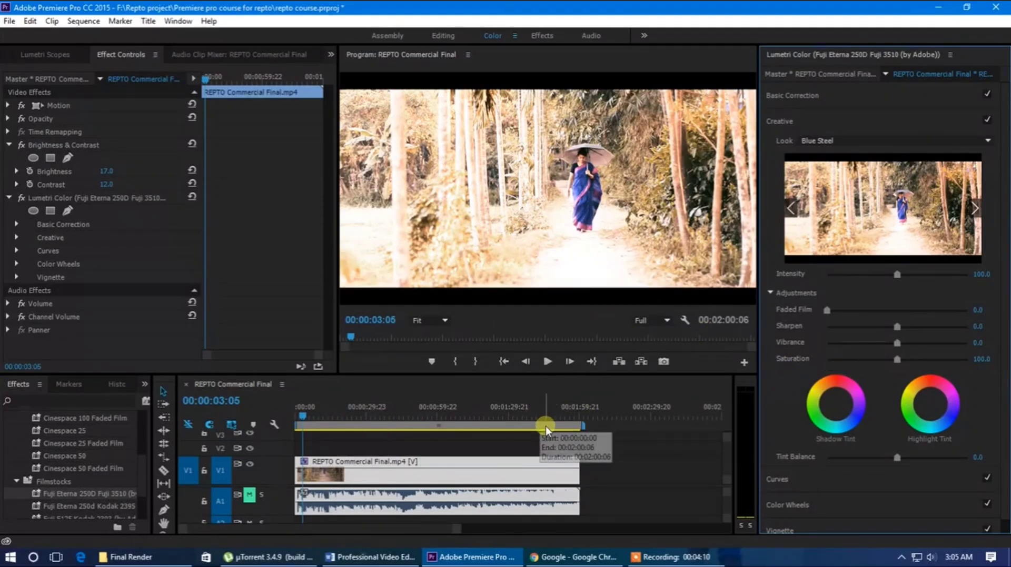
mouse_move(898, 277)
left_mouse_down()
mouse_move(921, 275)
mouse_move(846, 285)
mouse_move(902, 284)
left_mouse_up()
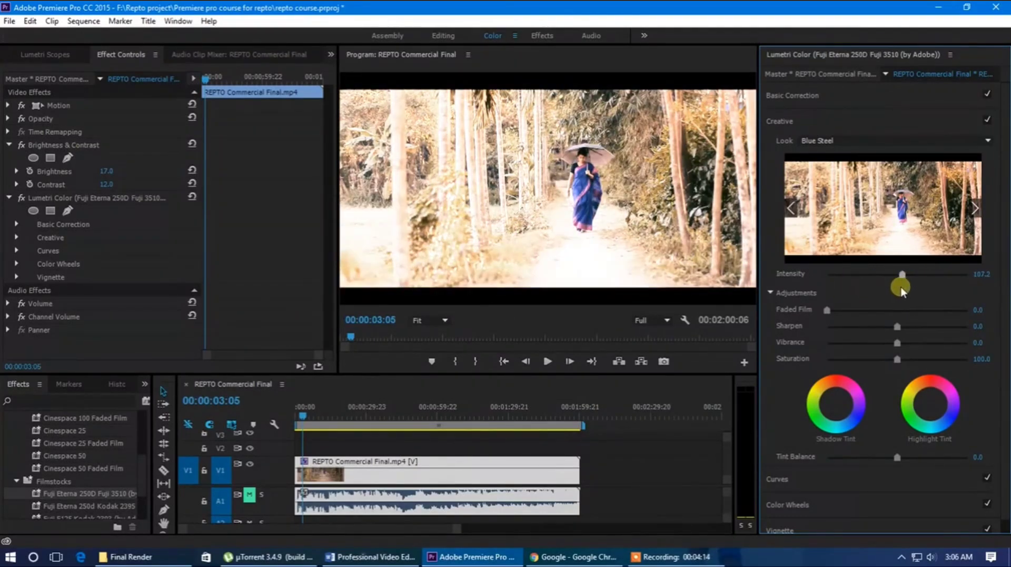
left_click(869, 311)
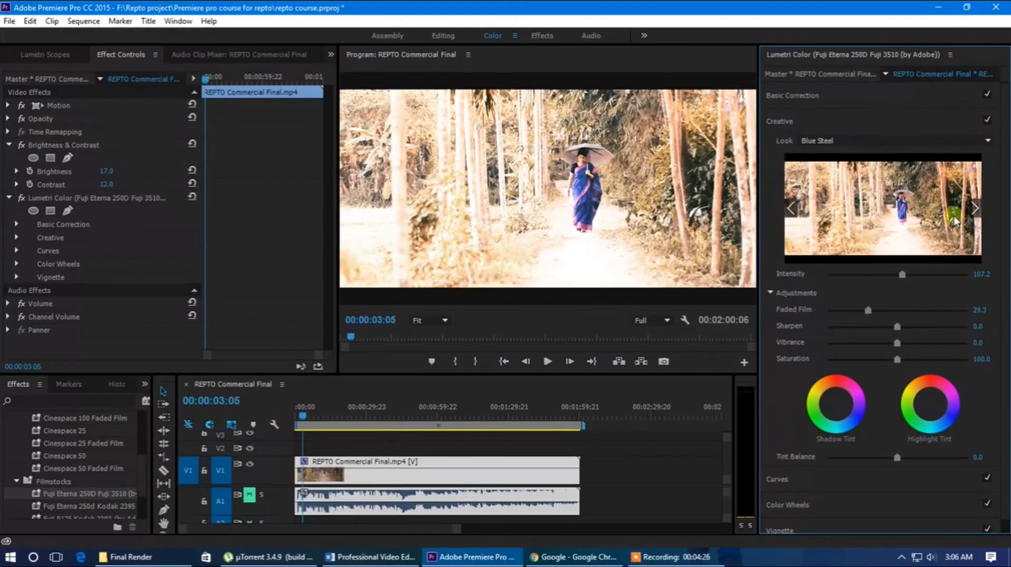
Step: Preview the looks neighbouring Blue Steel in both directions in the Creative section
left_click(972, 208)
left_click(790, 209)
left_click(790, 209)
left_click(791, 210)
left_click(966, 217)
left_click(973, 210)
Step: Set Intensity to 121.6 and Faded Film to 54.5, and preview the CineSpace look before returning to Blue Steel
mouse_move(903, 275)
left_mouse_down()
mouse_move(858, 275)
mouse_move(912, 275)
left_mouse_up()
left_click_drag(868, 310, 903, 311)
left_click(975, 209)
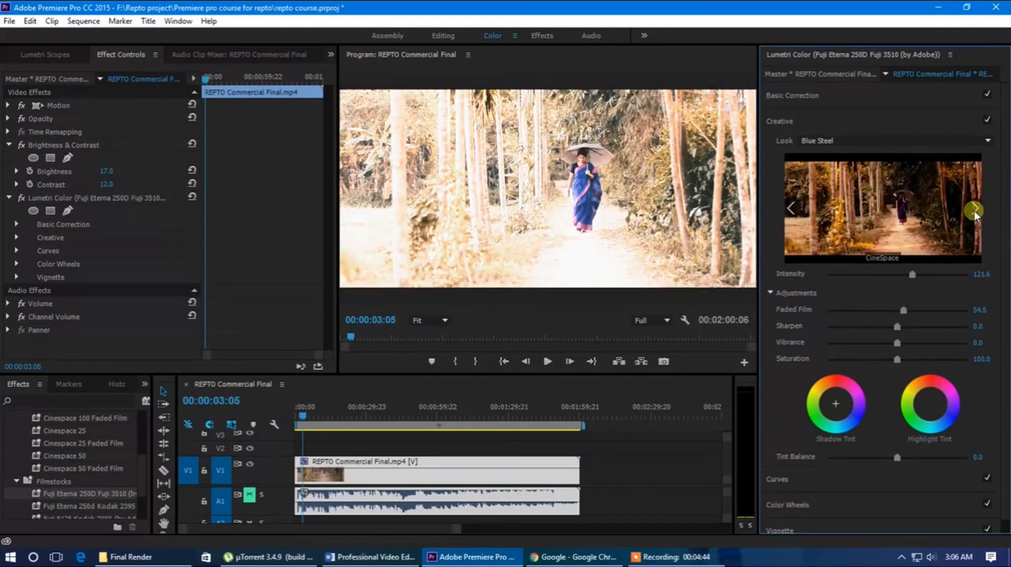
left_click(801, 213)
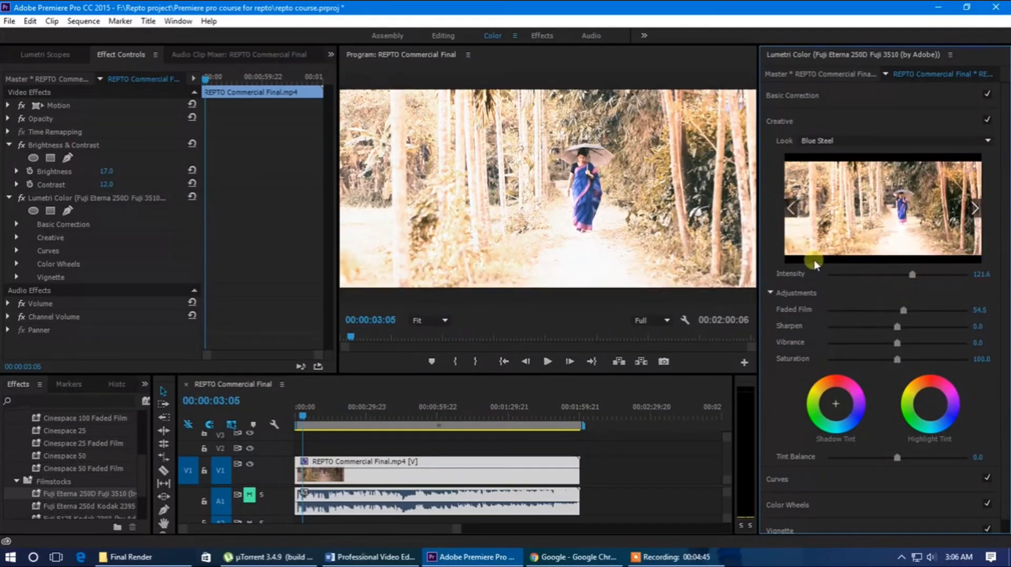
Step: Set the look's Intensity to 135.1, Faded Film to 37.4, Sharpen to 15.3, Vibrance to -24.3 and Saturation to 108.1
left_click(875, 310)
left_click(908, 327)
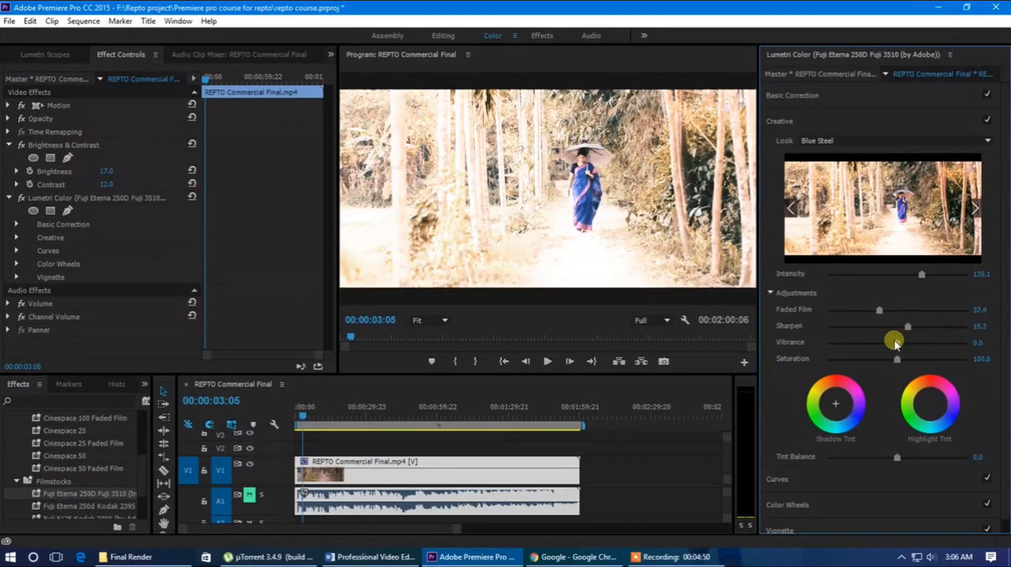
mouse_move(895, 342)
left_mouse_down()
mouse_move(864, 342)
mouse_move(879, 343)
mouse_move(876, 361)
mouse_move(902, 360)
left_mouse_up()
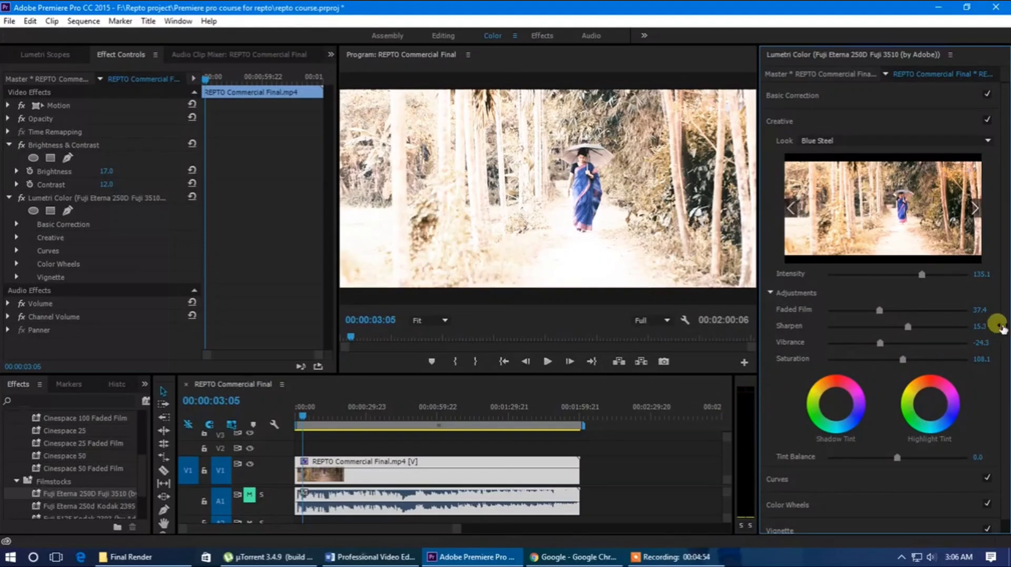
Step: Reset the clip's Lumetri Color effect and apply the Blue Intense creative look to it
left_click(90, 203)
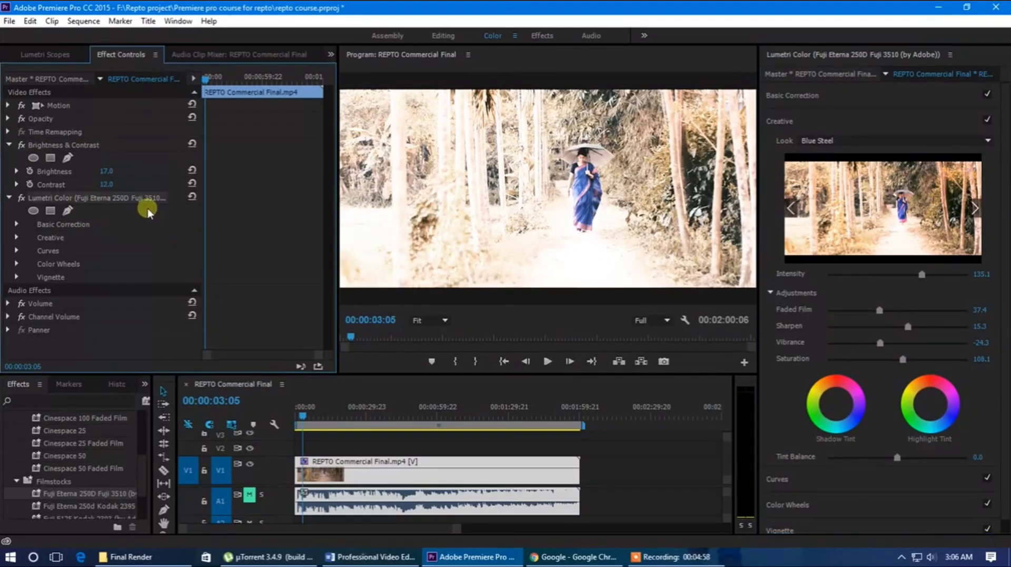
left_click(191, 198)
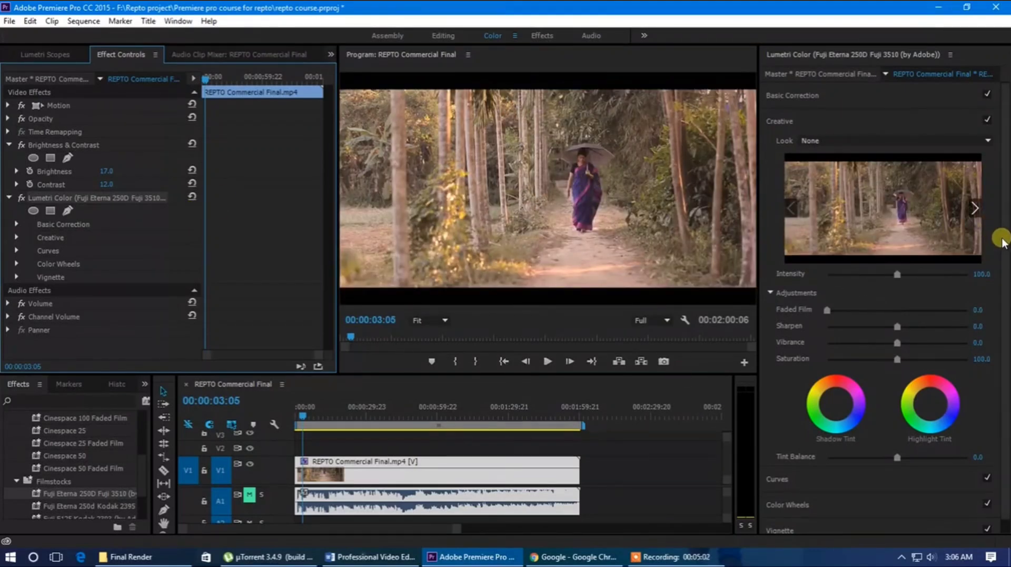
left_click(975, 210)
left_click(975, 210)
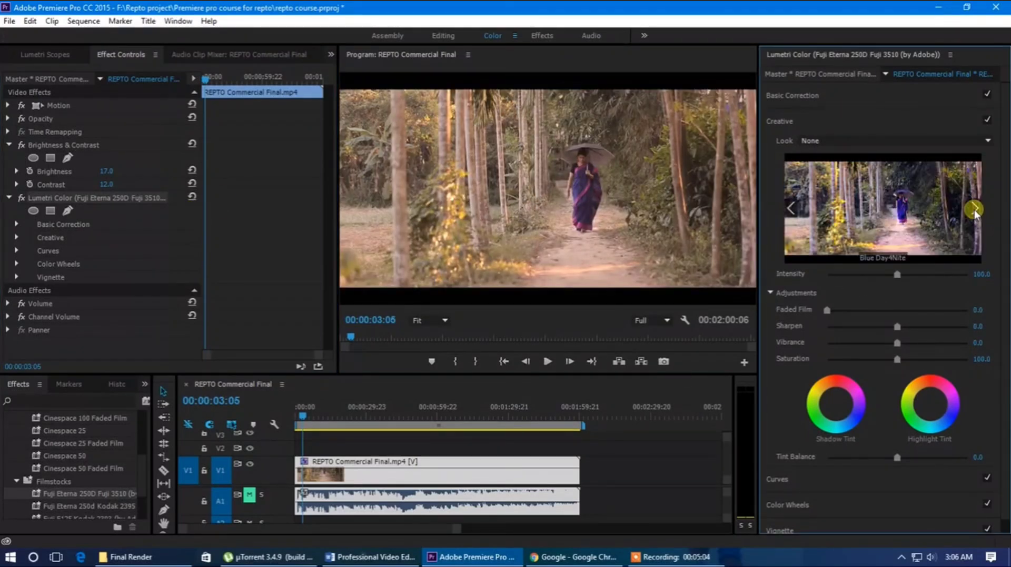
left_click(975, 209)
left_click(975, 209)
left_click(899, 216)
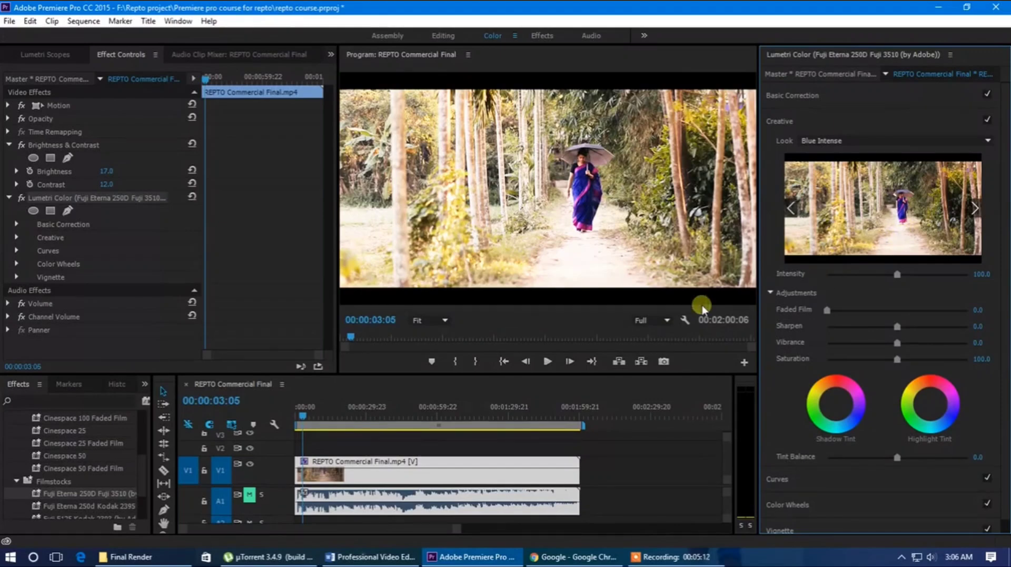
Step: Scrub through the opening of the sequence up to 00:00:22:16 to review the graded footage
left_click(323, 416)
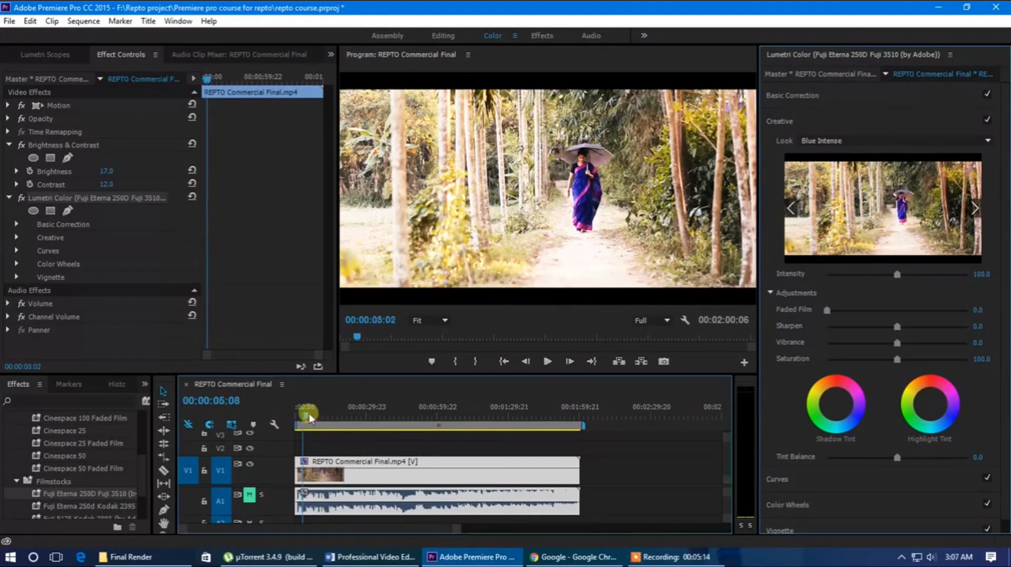
left_click_drag(325, 416, 344, 415)
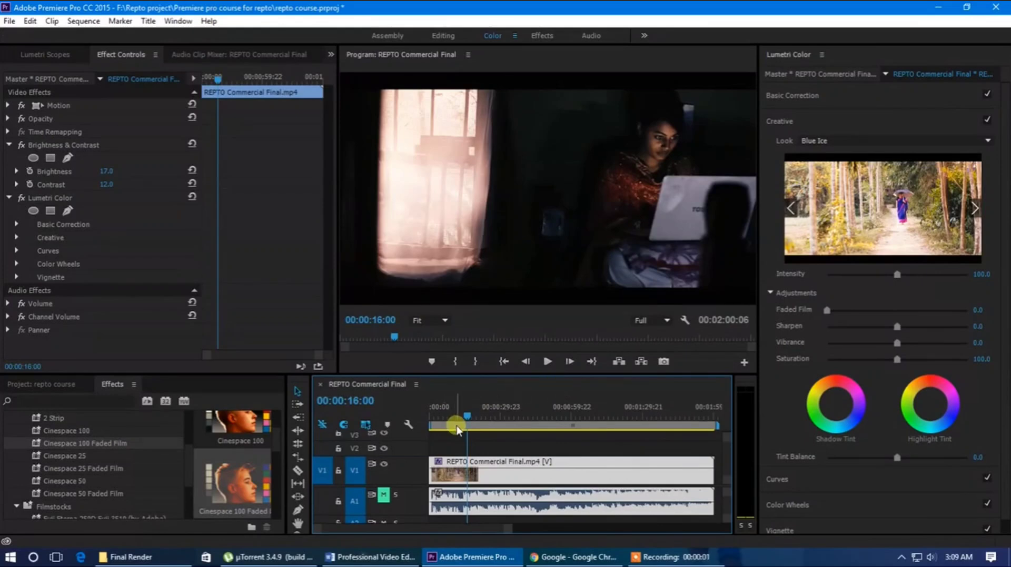
left_click_drag(469, 418, 485, 416)
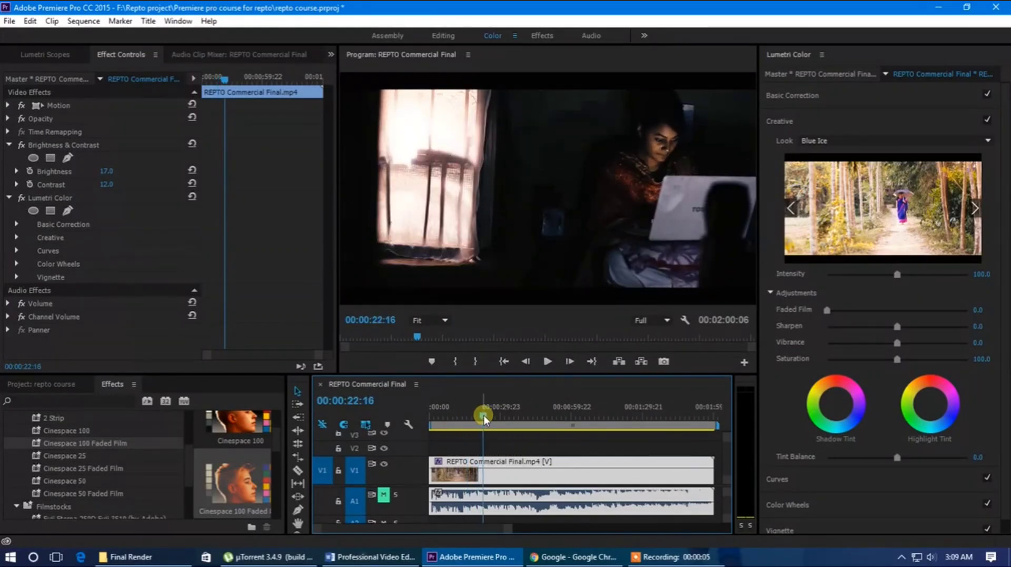